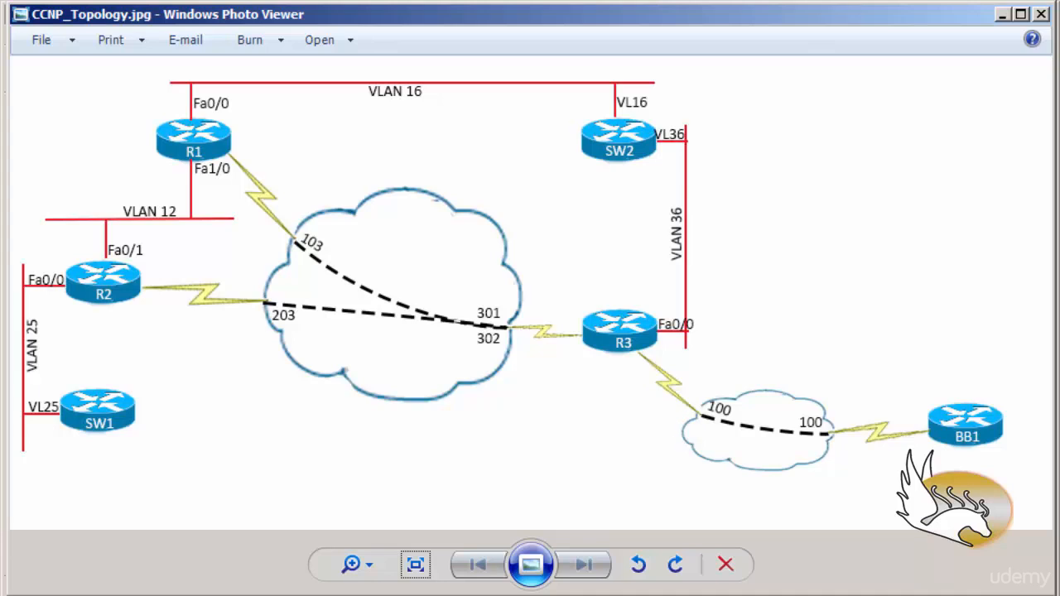
- Switch to the GNS3 project and open the node configuration of the frame relay switch FR1
key("alt+Tab")
left_click_drag(642, 404, 519, 452)
right_click(570, 418)
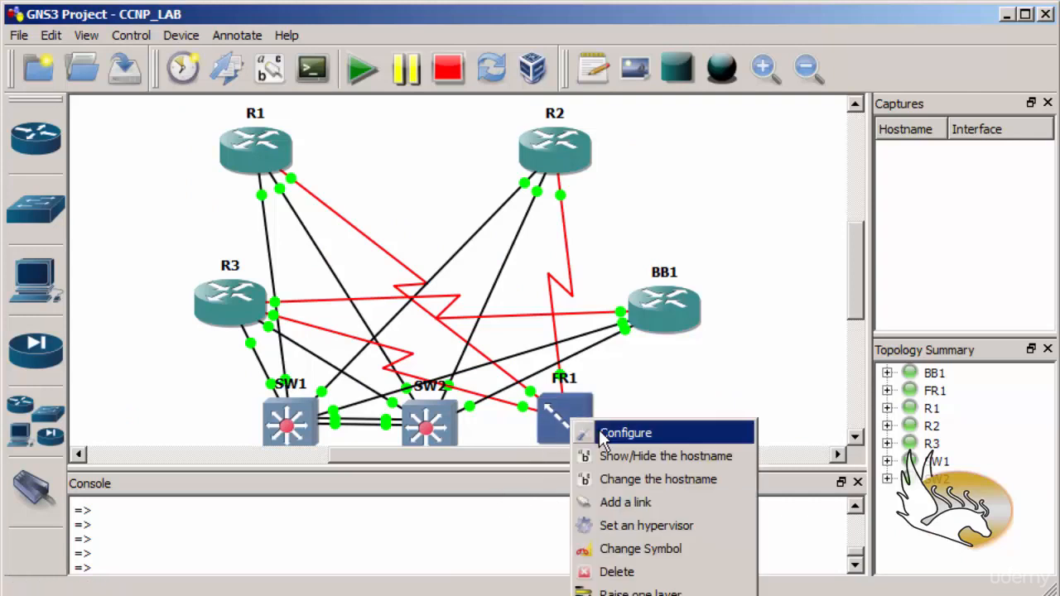
left_click(597, 433)
left_click_drag(800, 314, 304, 49)
left_click(252, 92)
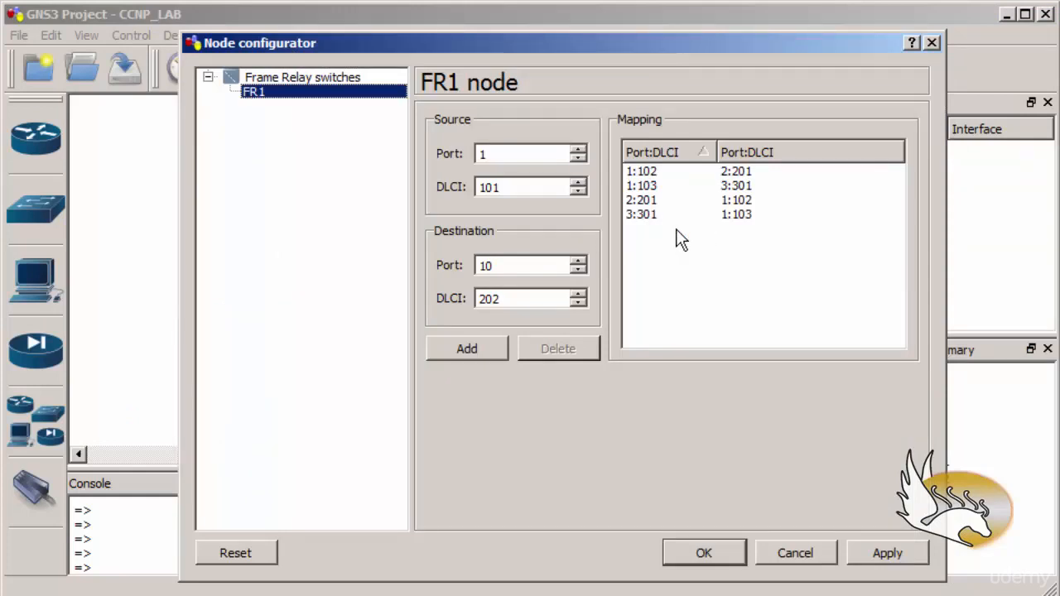
- Add a frame relay mapping on FR1 from port 2 DLCI 203 to port 3 DLCI 302
left_click(655, 173)
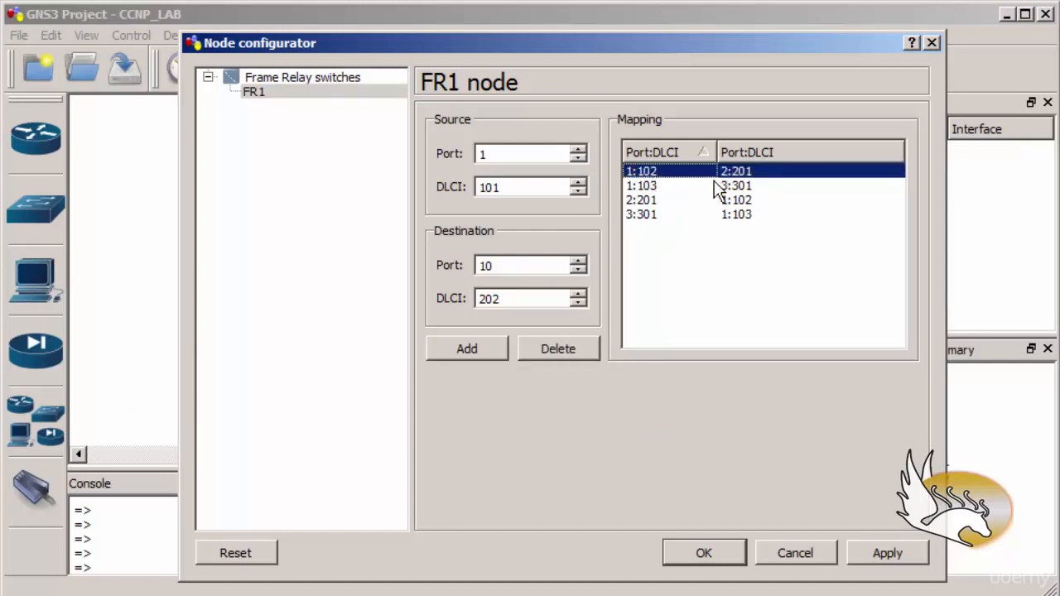
left_click(660, 175)
left_click(646, 187)
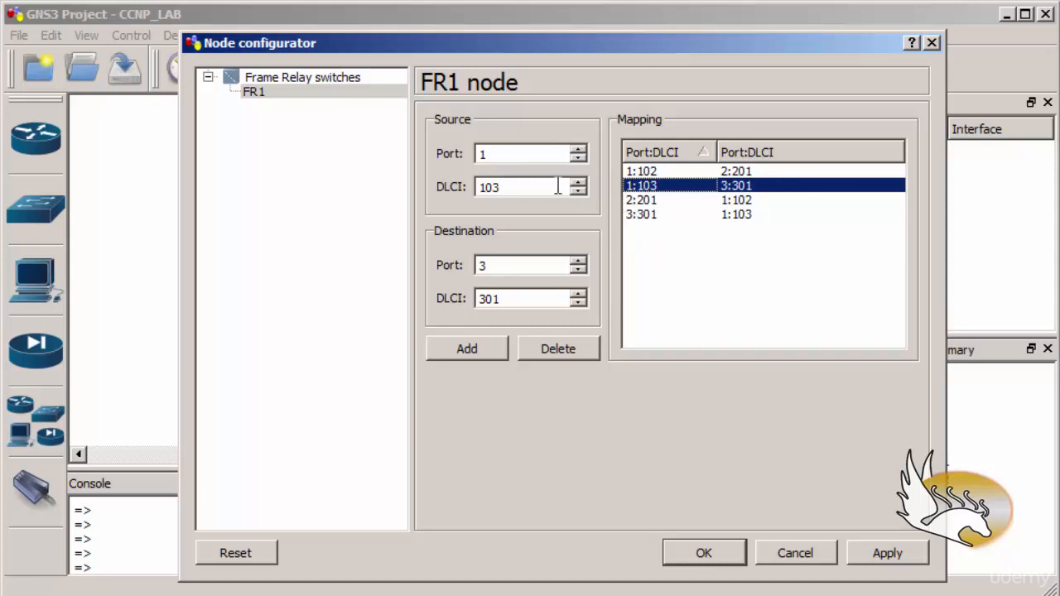
left_click(487, 154)
type("2")
left_click_drag(530, 189, 430, 189)
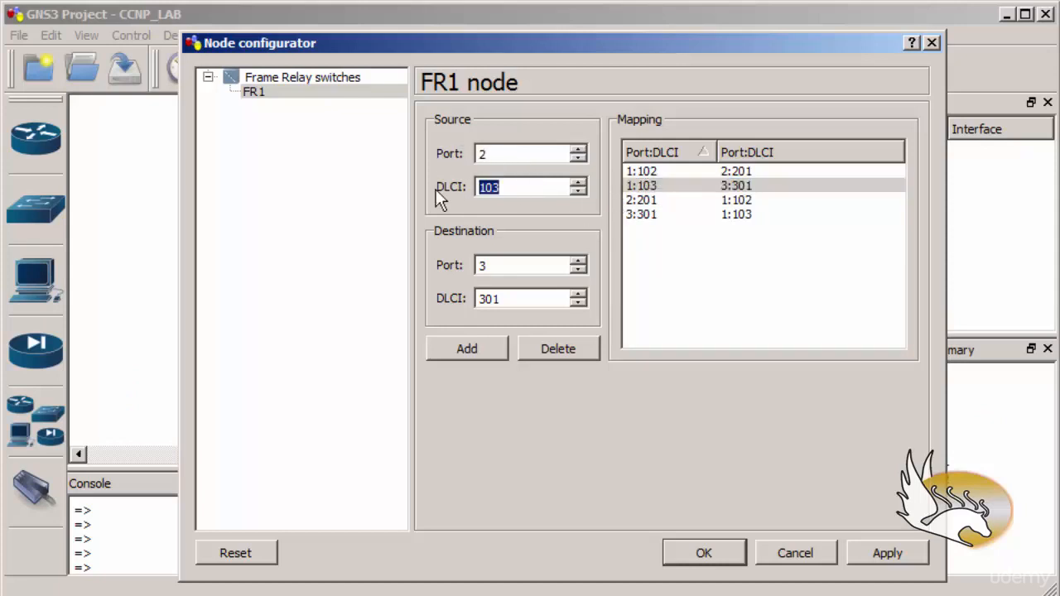
type("203")
left_click(502, 299)
key("BackSpace")
type("2")
left_click(482, 351)
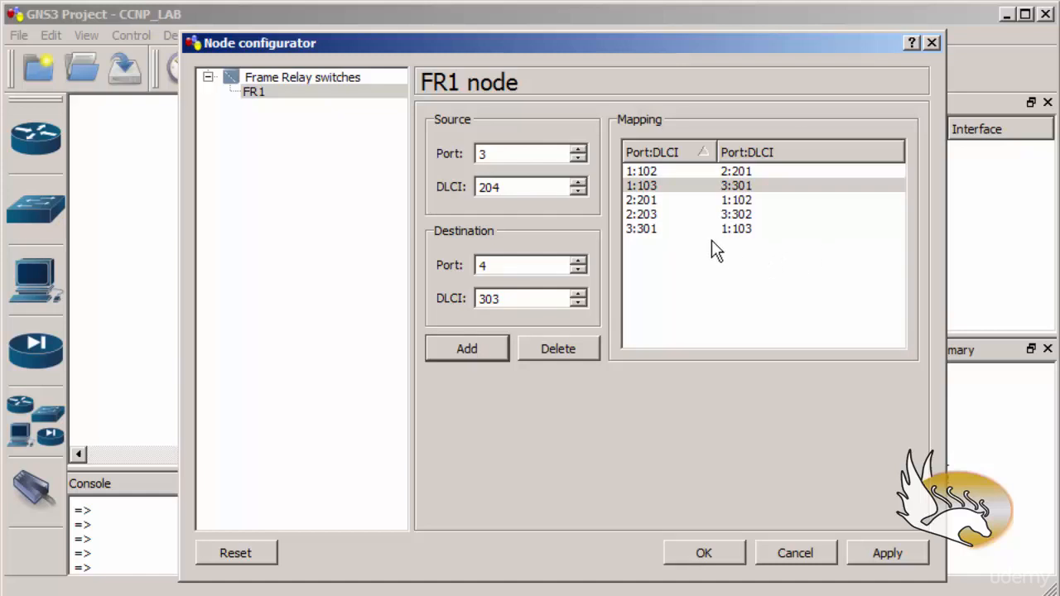
- Delete the two FR1 mappings between 1:102 and 2:201, one for each direction
left_click(654, 202)
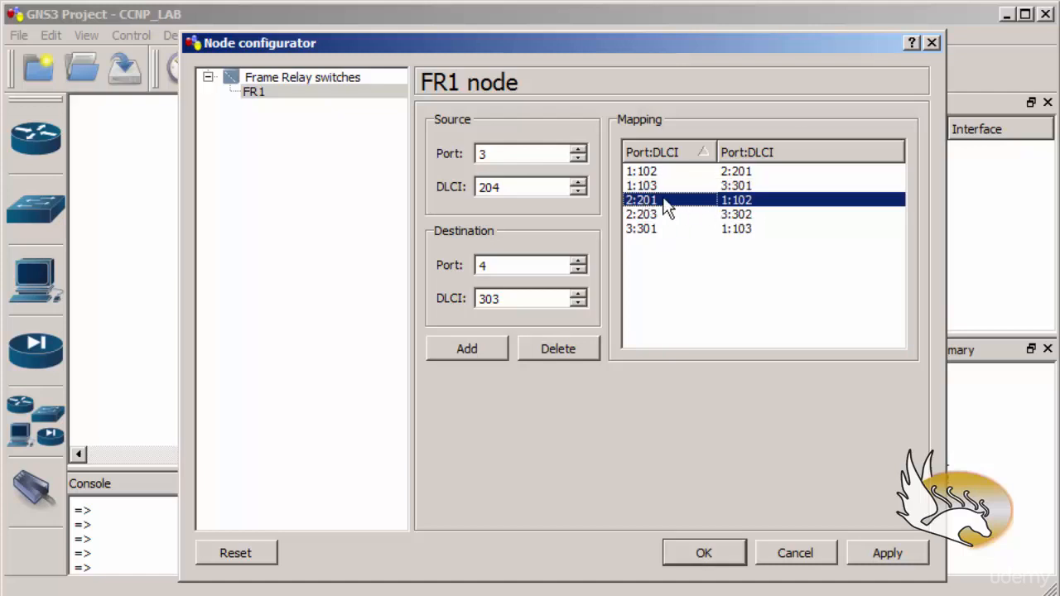
left_click(554, 350)
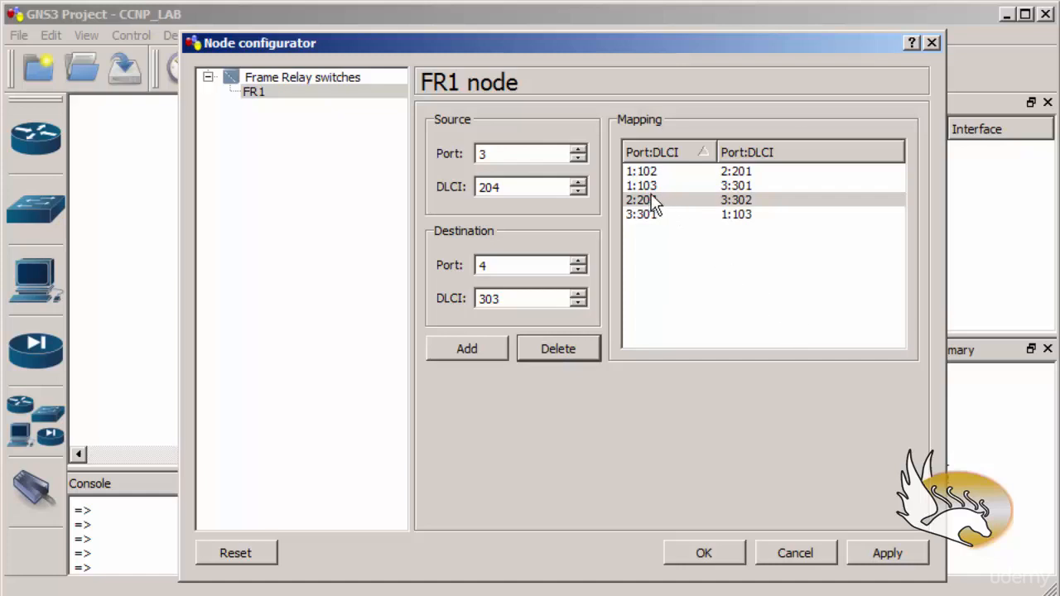
left_click(651, 173)
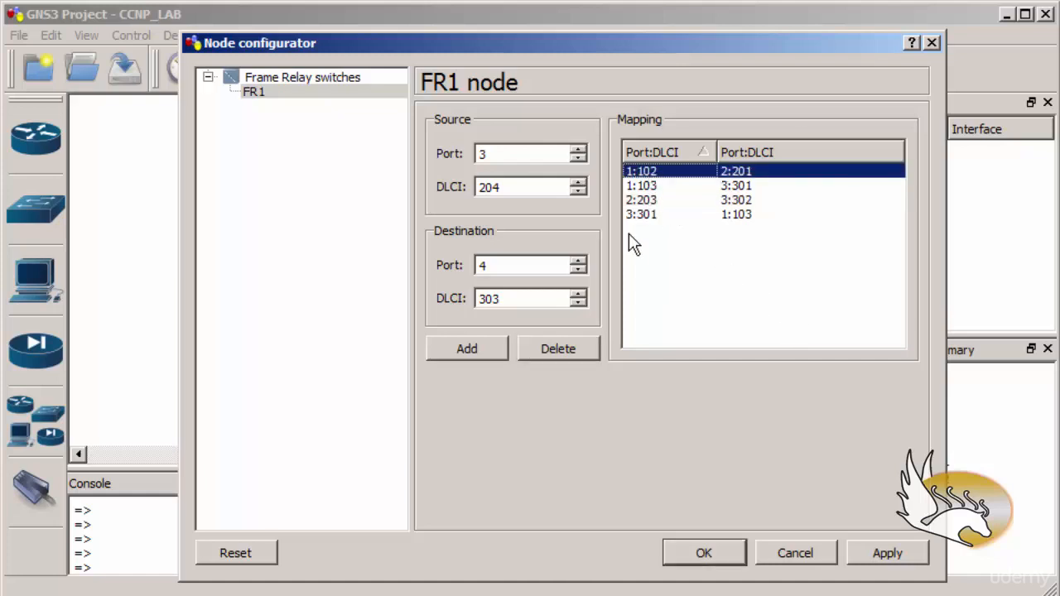
left_click(582, 347)
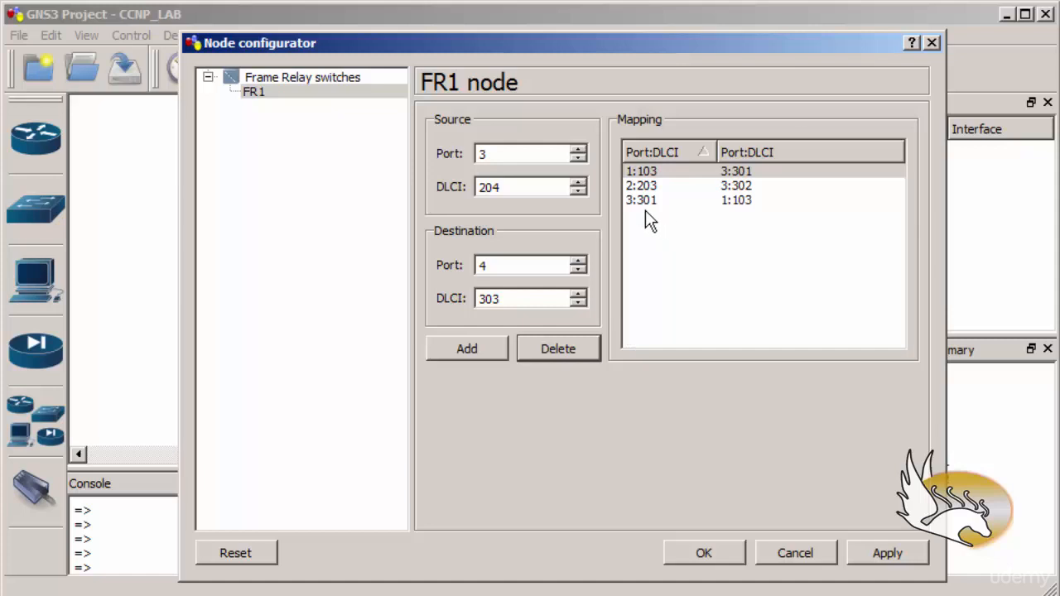
- Add a frame relay mapping on FR1 from port 4 DLCI 100 to port 5 DLCI 100
double_click(486, 156)
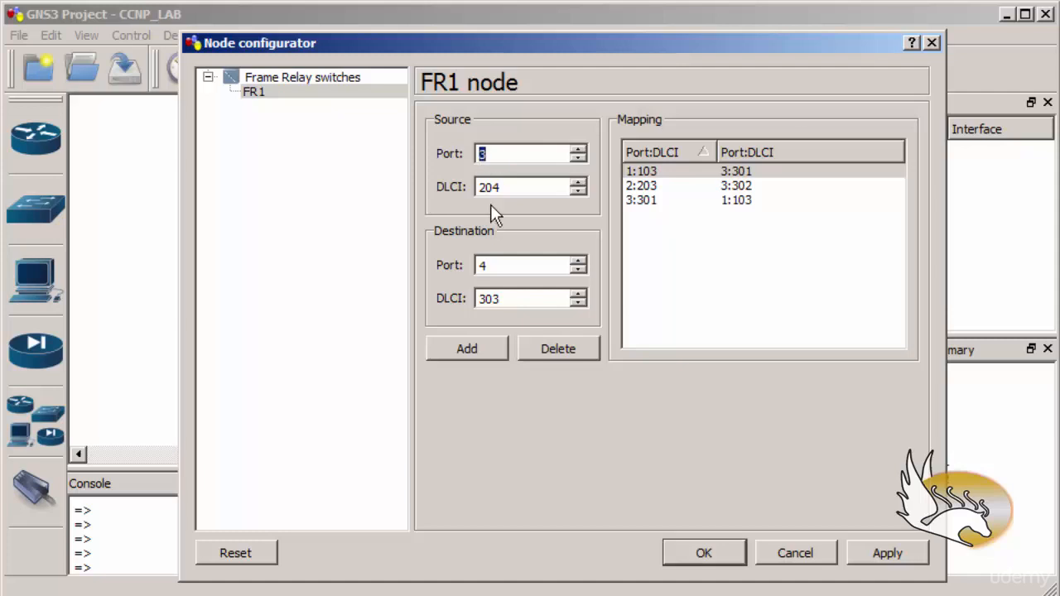
type("4")
left_click(500, 273)
double_click(500, 273)
type("5")
left_click_drag(503, 187, 468, 187)
left_click_drag(544, 302, 431, 299)
type("100")
left_click(498, 350)
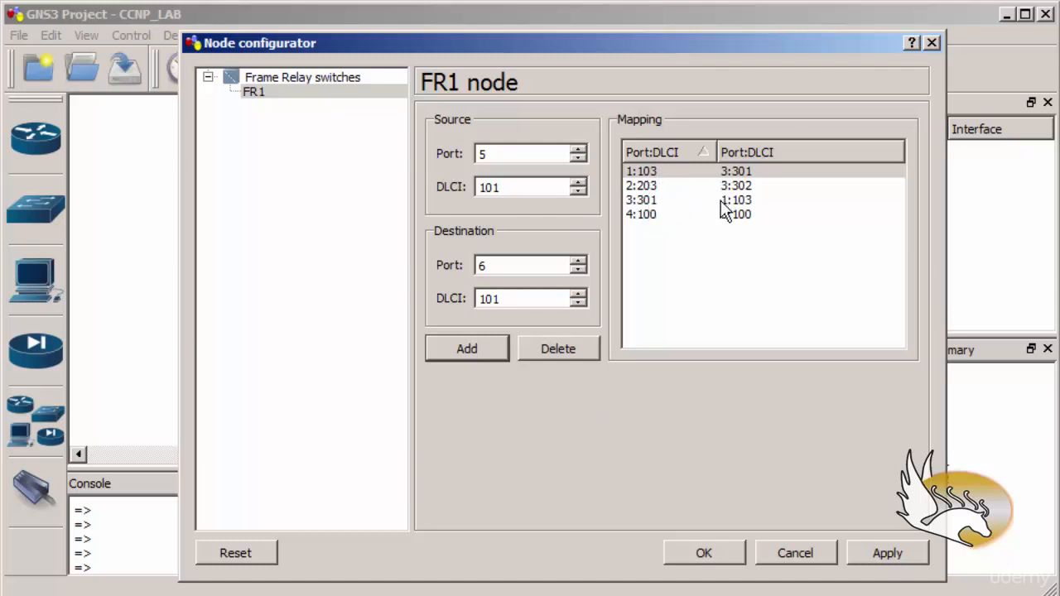
left_click_drag(522, 156, 446, 156)
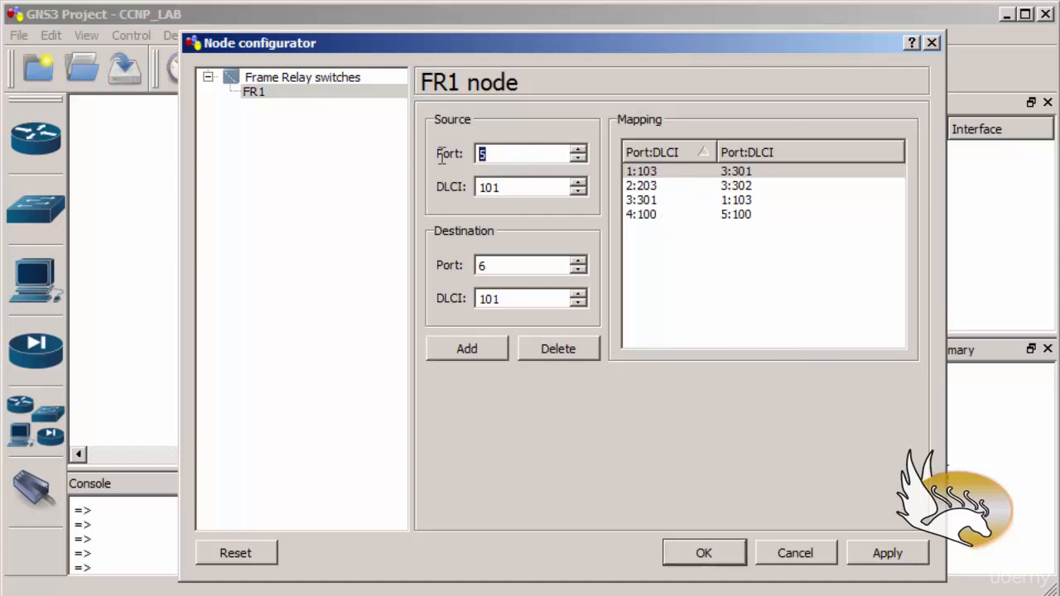
type("1")
left_click_drag(495, 187, 549, 187)
- Check the FR1 mappings against the topology diagram and accept the switch configuration
key("alt+Tab")
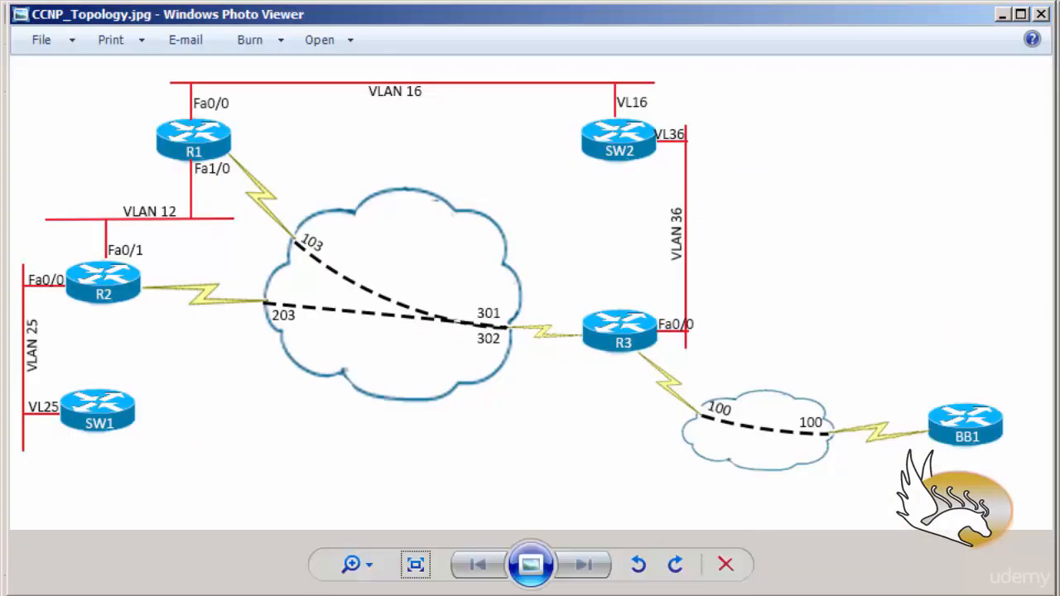
key("alt+Tab")
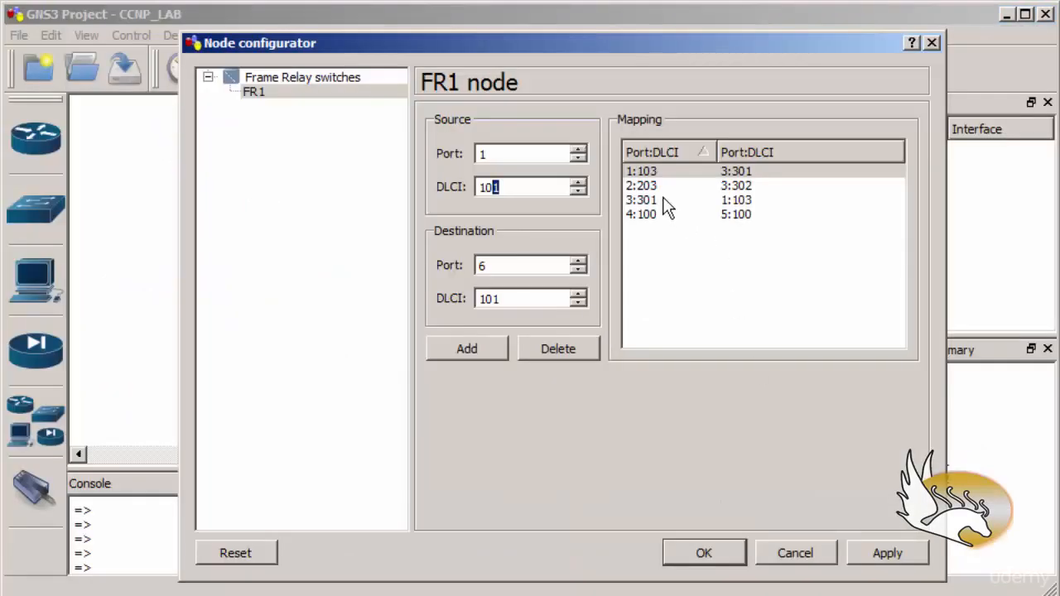
left_click(649, 173)
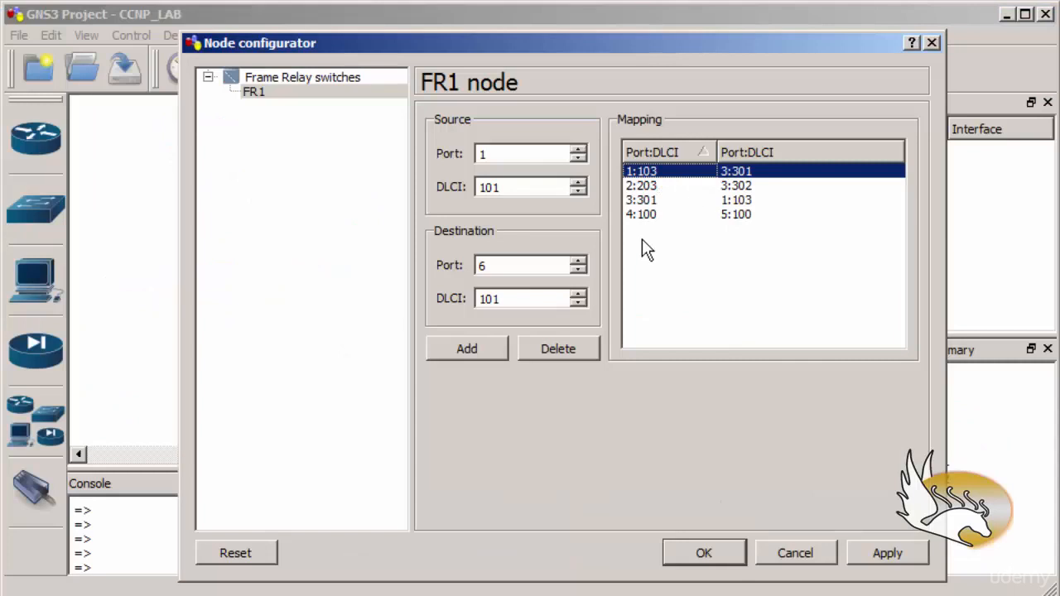
left_click(651, 187)
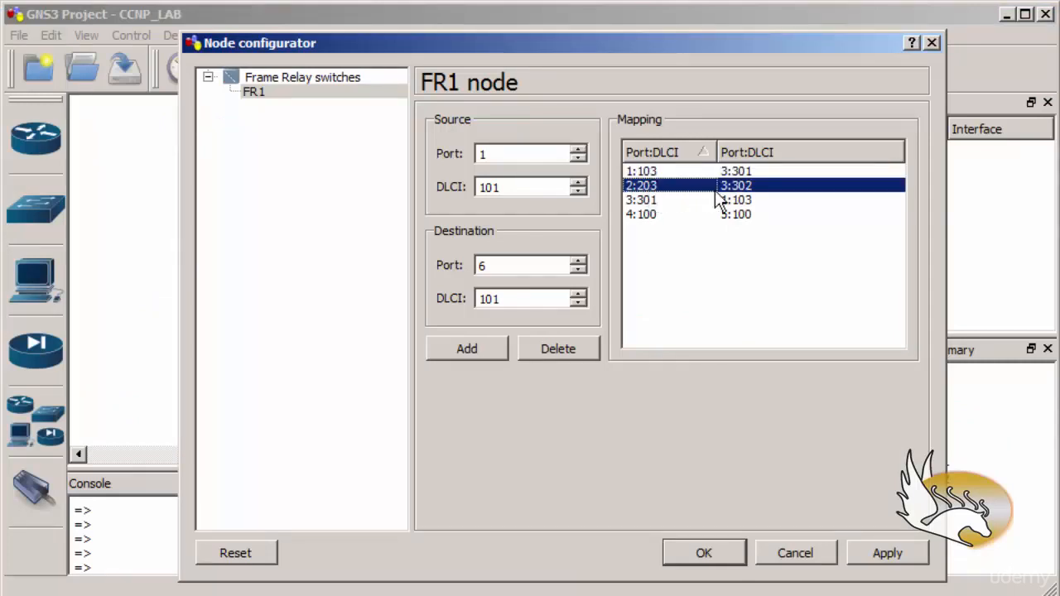
left_click(648, 215)
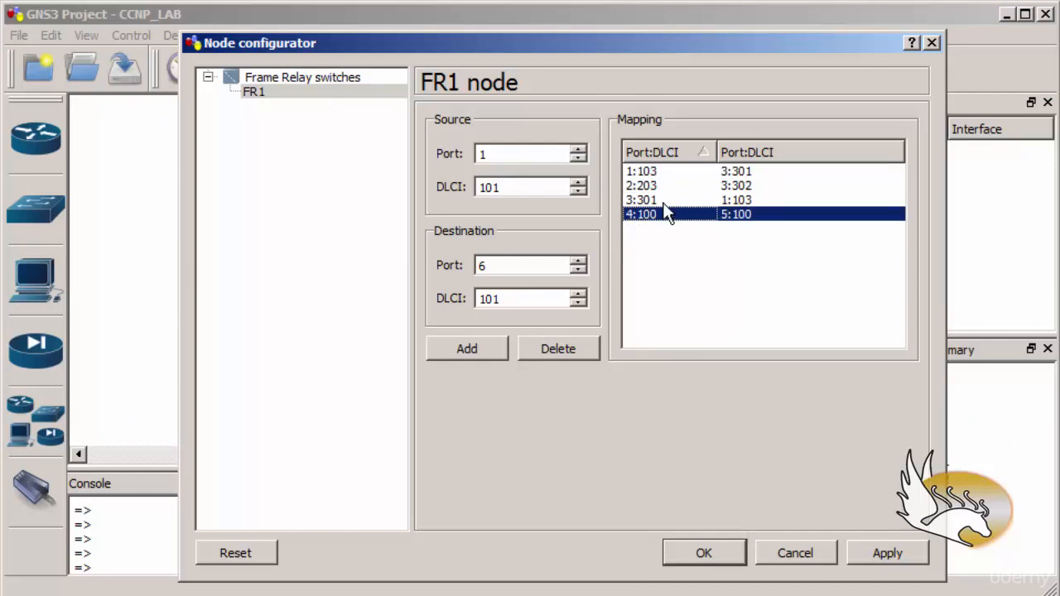
left_click(717, 545)
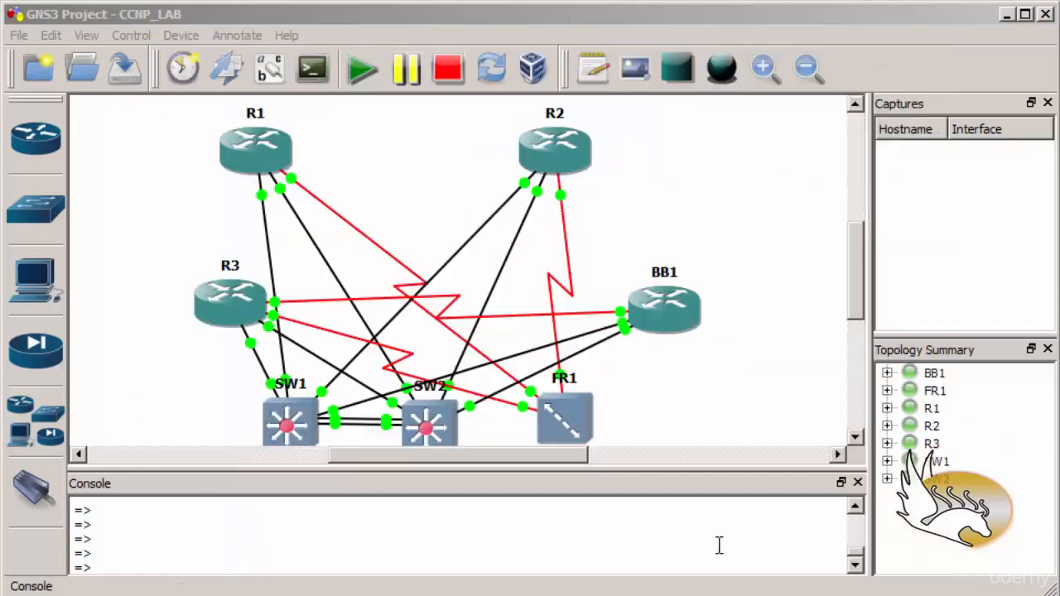
- Reopen the FR1 node configuration to verify the stored port and DLCI mappings, and close it
right_click(577, 414)
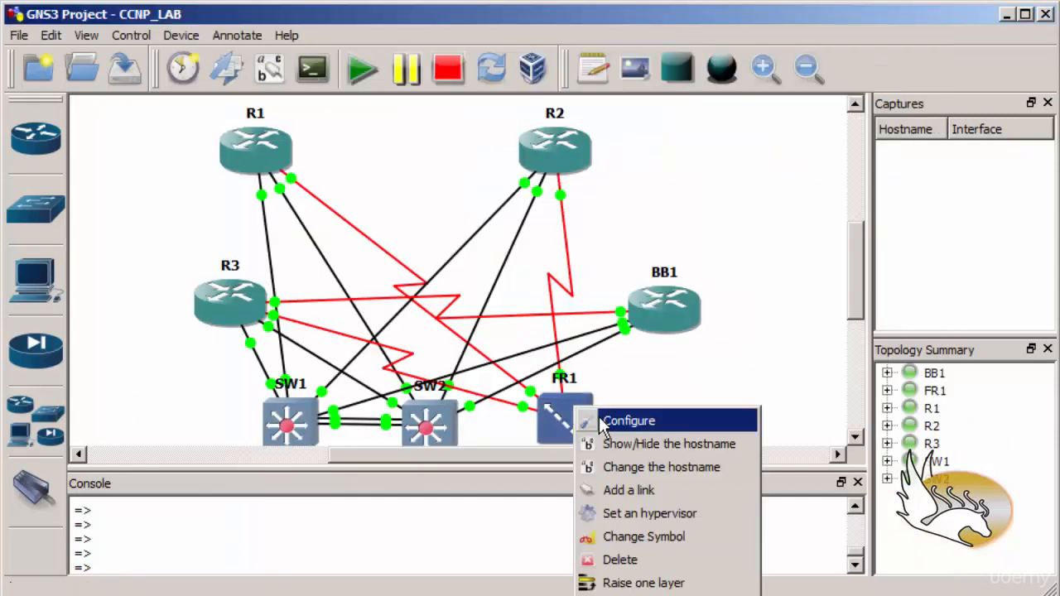
left_click(599, 419)
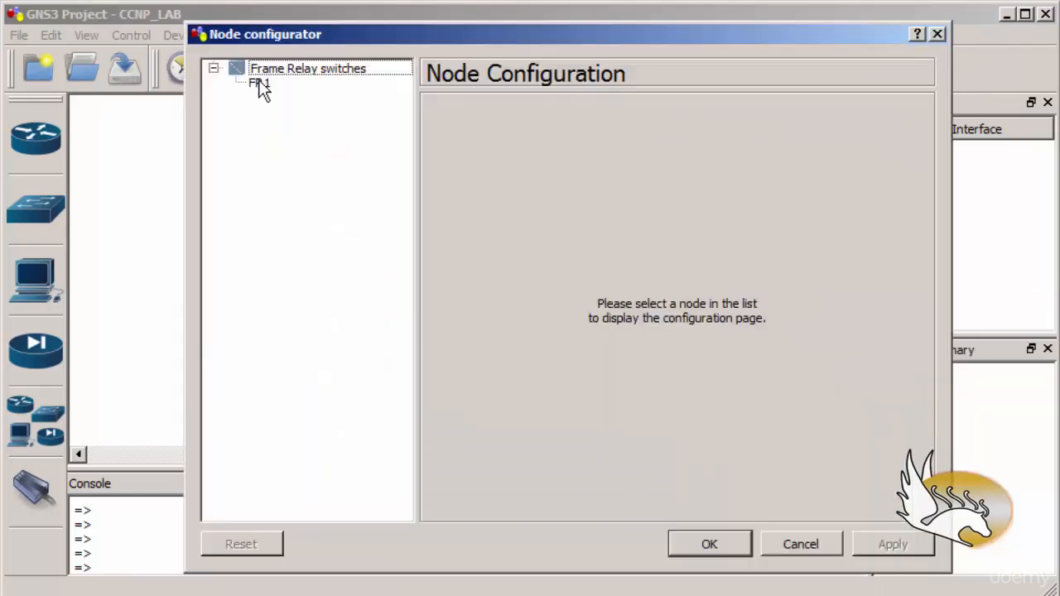
left_click(257, 86)
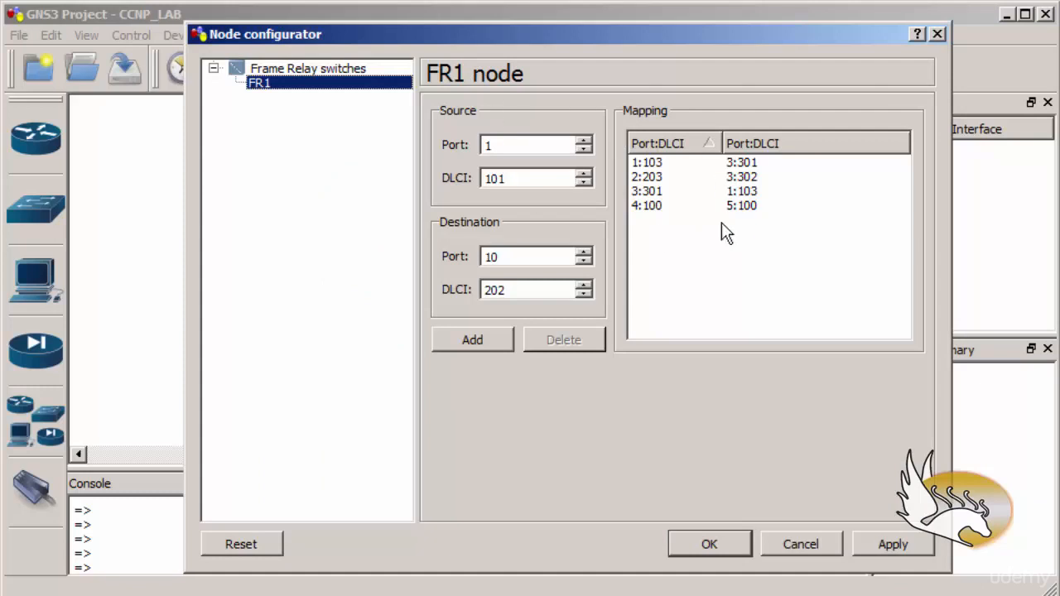
left_click(704, 546)
- Save the project and add blank lines in the console
left_click(650, 525)
key("ctrl+s")
key("Return")
key("Return")
key("Return")
key("ctrl+s")
key("Return")
key("Return")
key("Return")
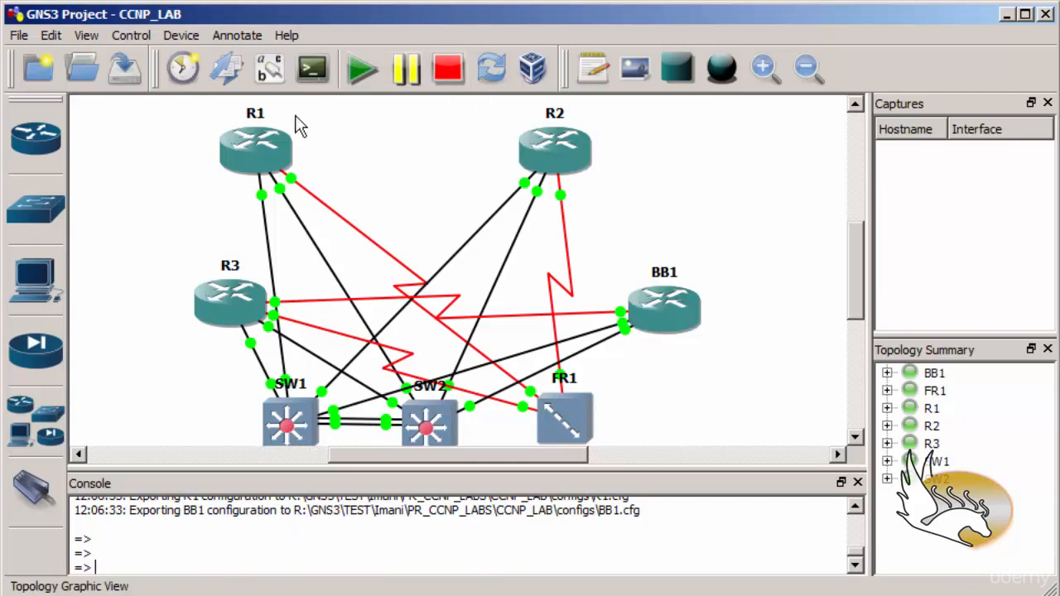
- Try to link port 4 of FR1 to the s0/1 interface of R3
left_click(33, 493)
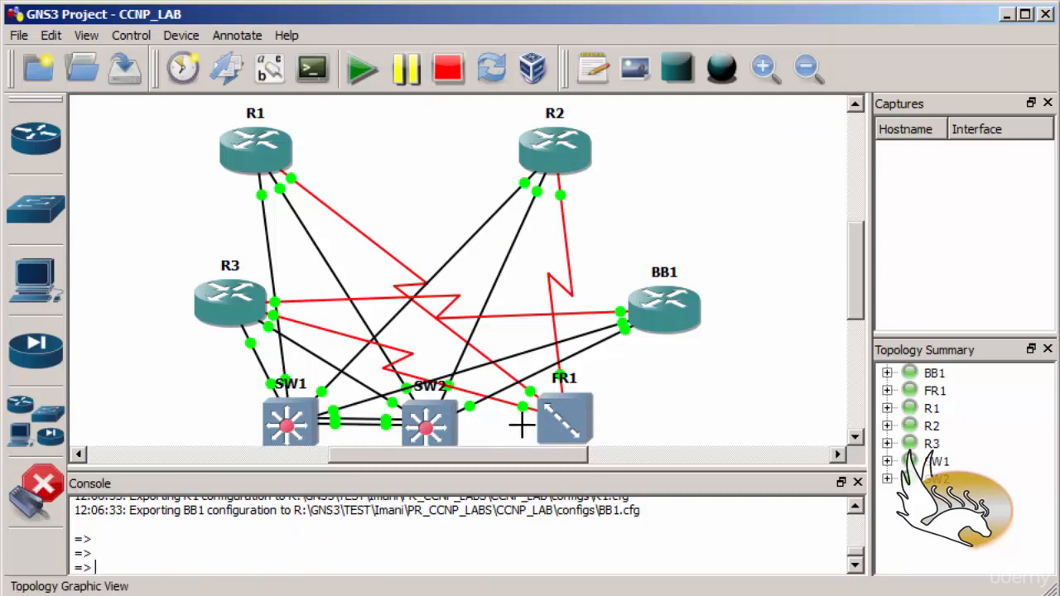
left_click(559, 420)
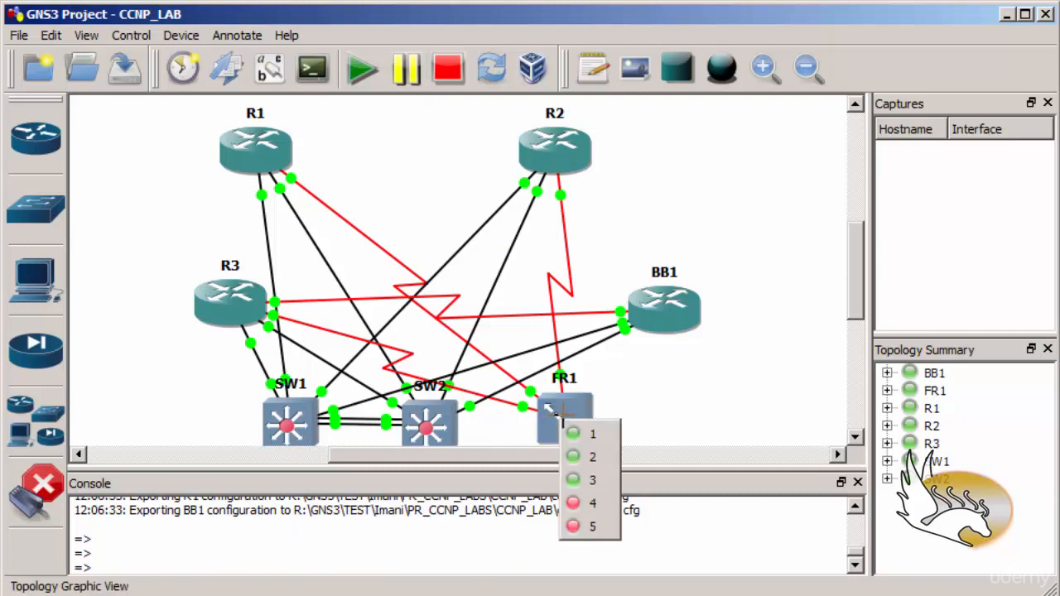
left_click(598, 502)
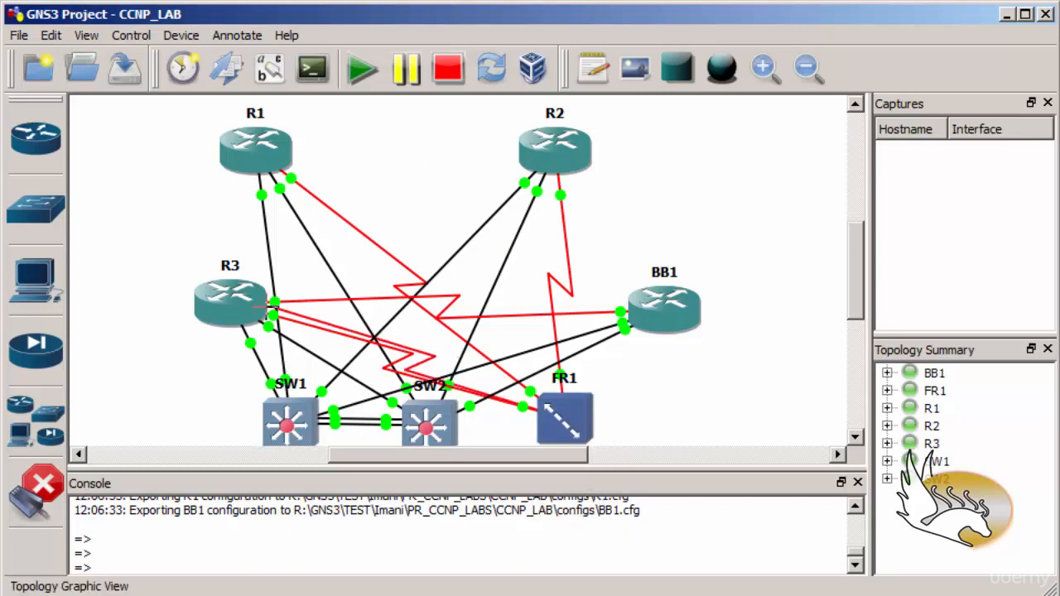
left_click(233, 295)
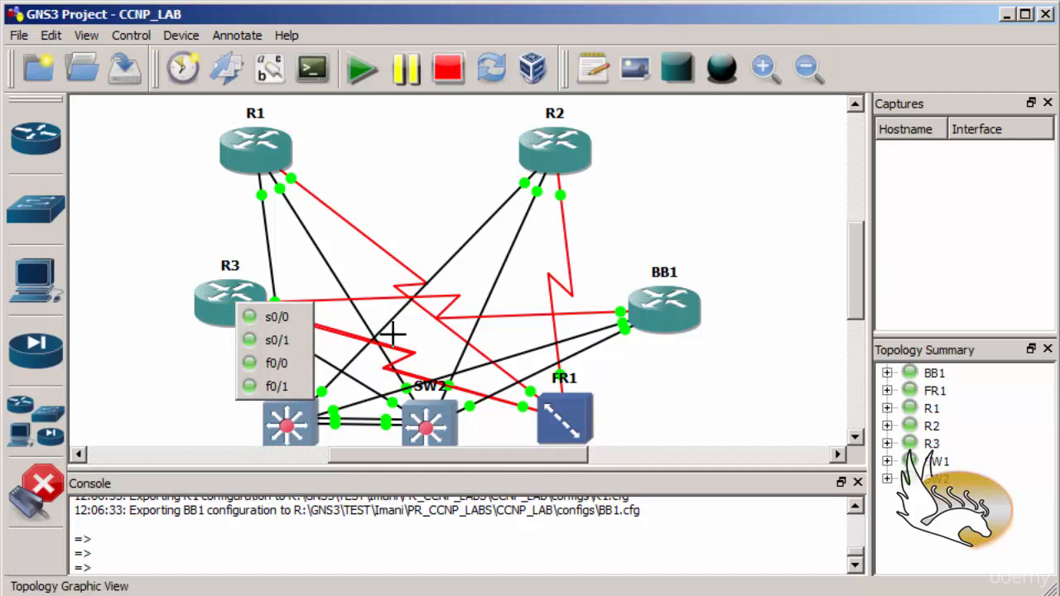
left_click(276, 340)
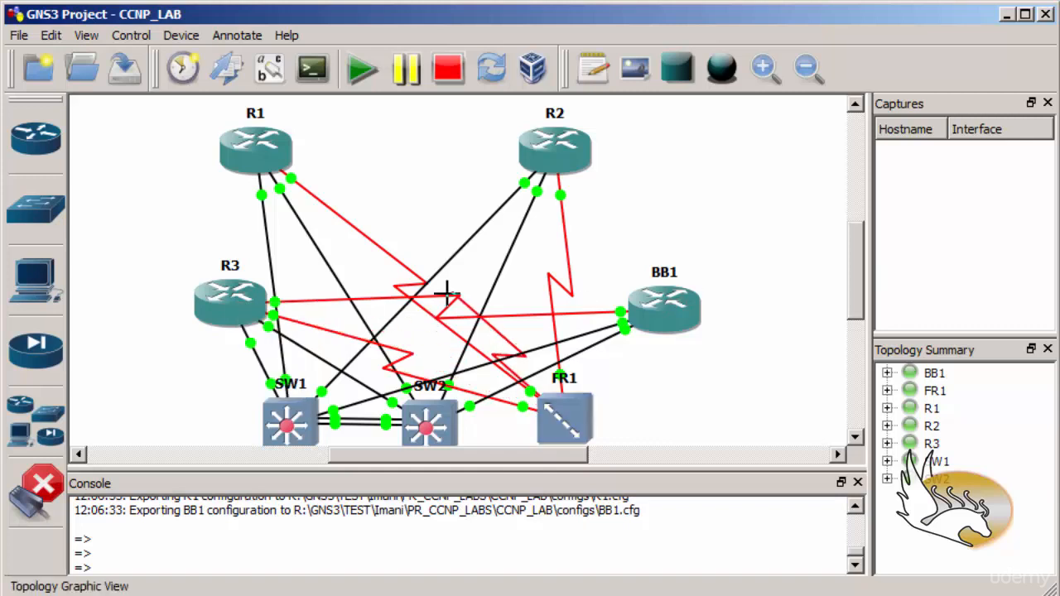
left_click(52, 487)
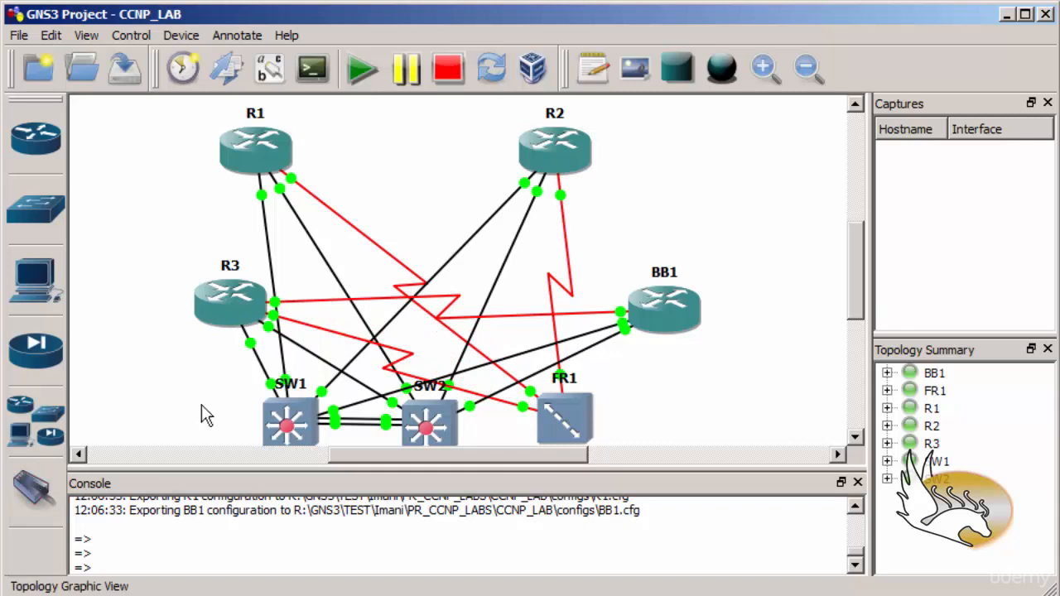
- Replace the serial link between R3 and BB1 with a link from R3's s0/1 interface to port 4 of FR1
left_click(324, 301)
key("Delete")
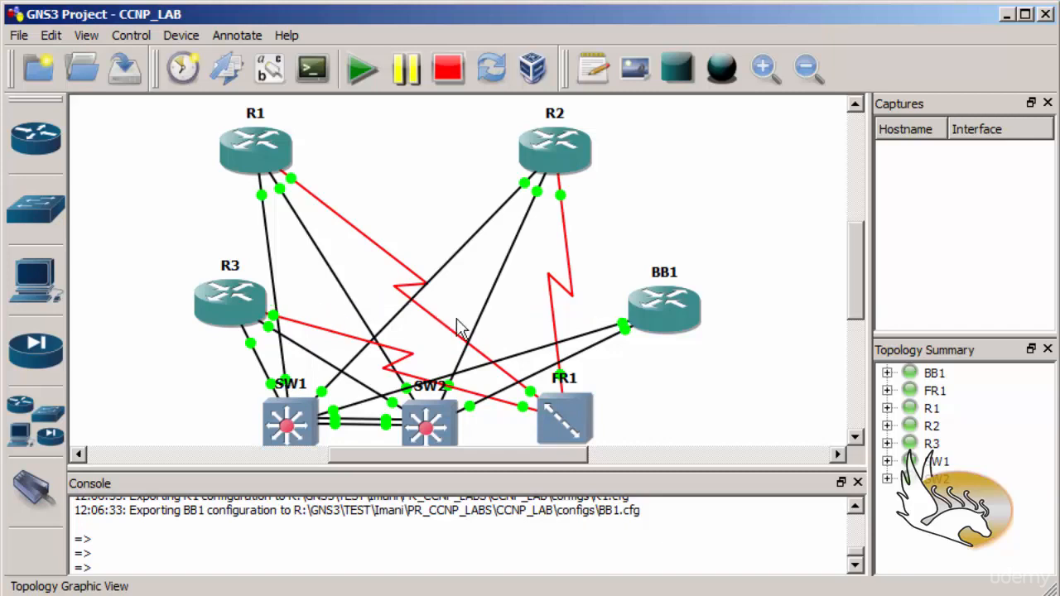
left_click(34, 490)
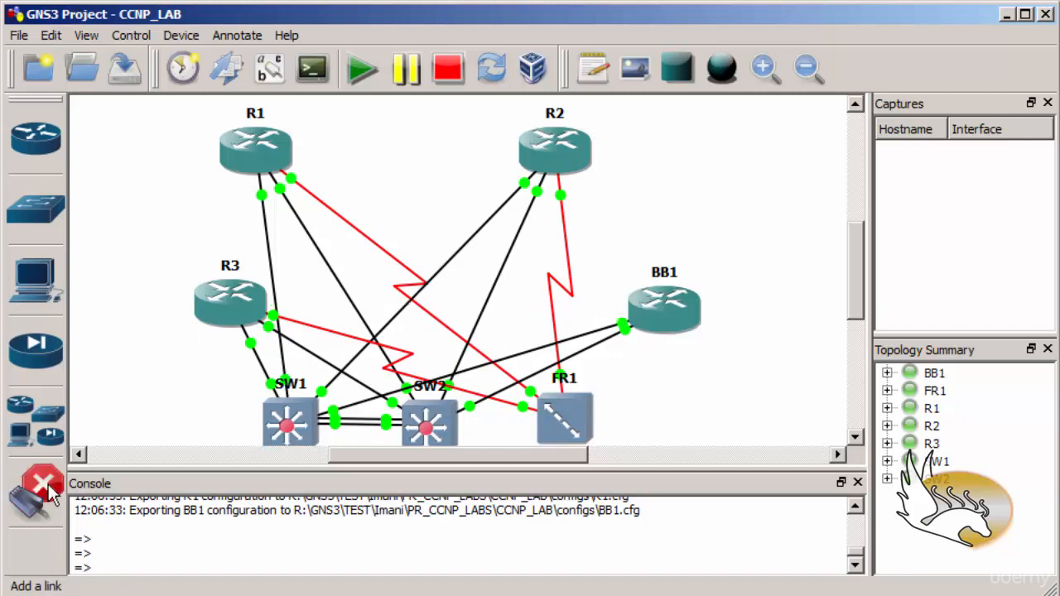
left_click(228, 303)
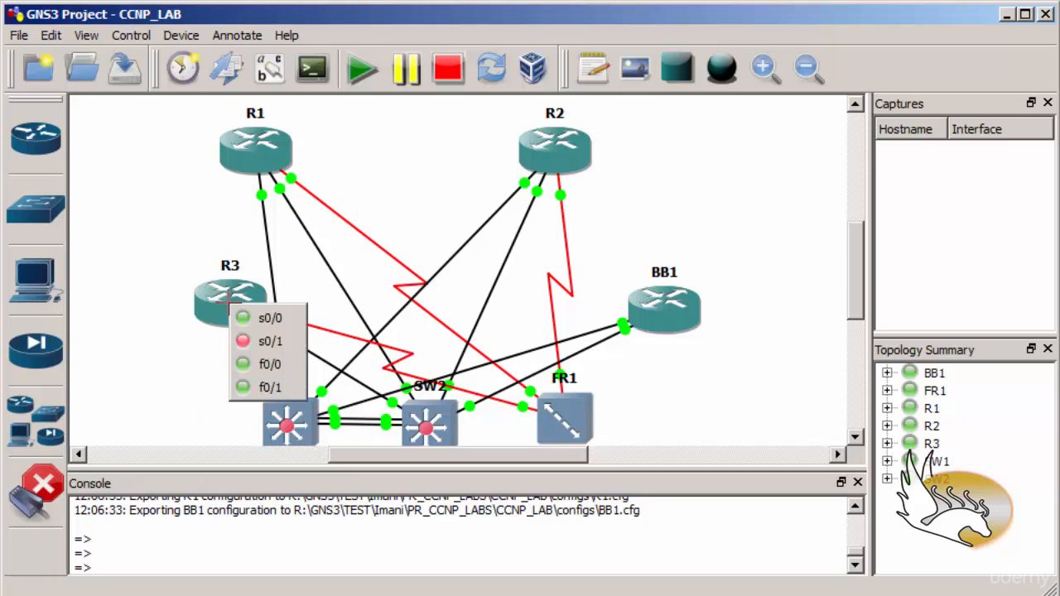
left_click(262, 339)
left_click(564, 420)
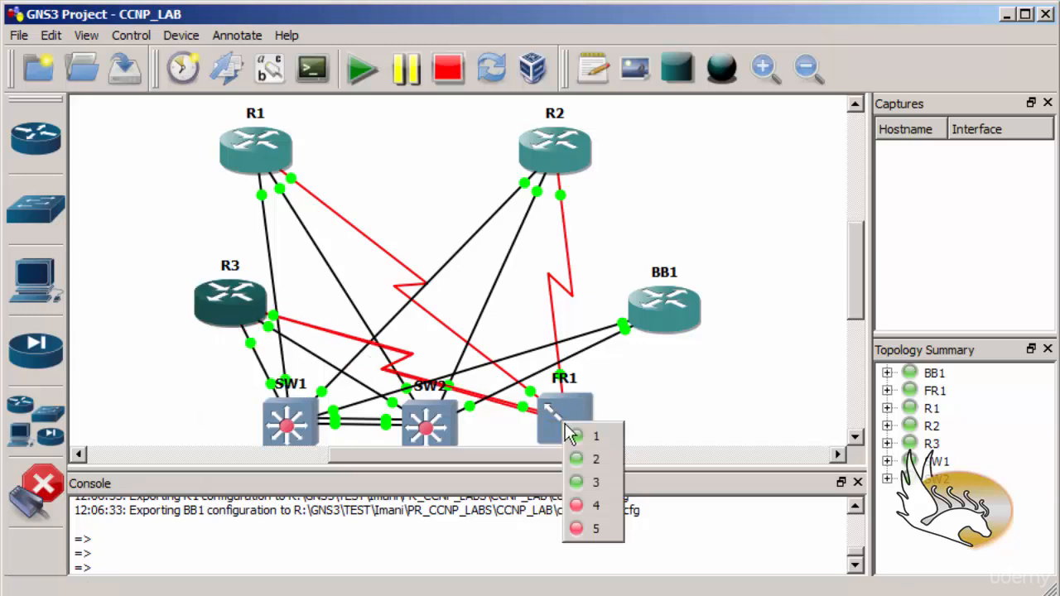
left_click(612, 506)
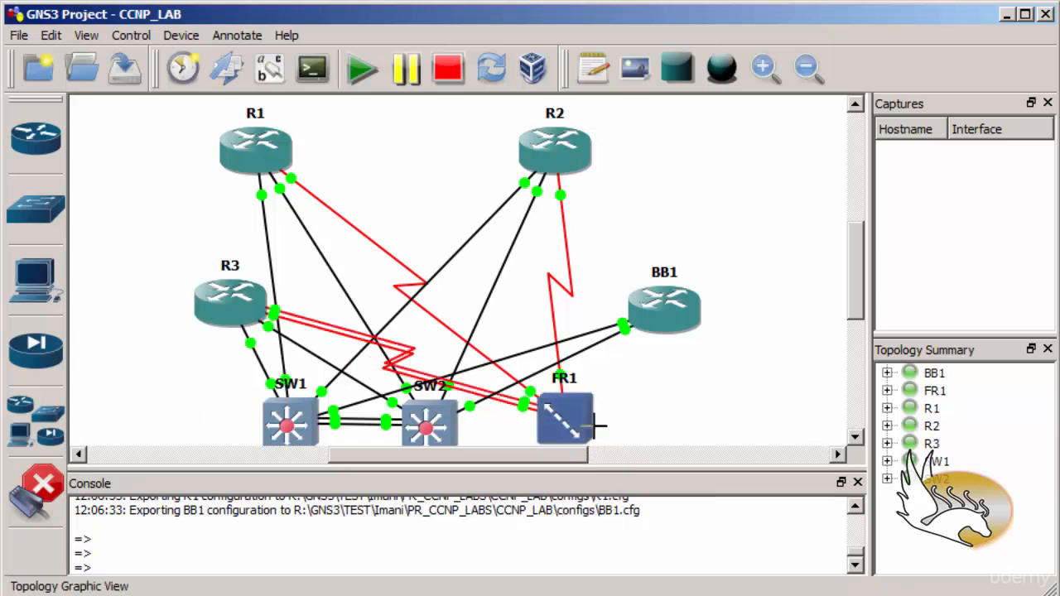
- Connect the s0/1 serial interface of BB1 to the frame relay switch FR1
left_click(657, 315)
left_click(684, 328)
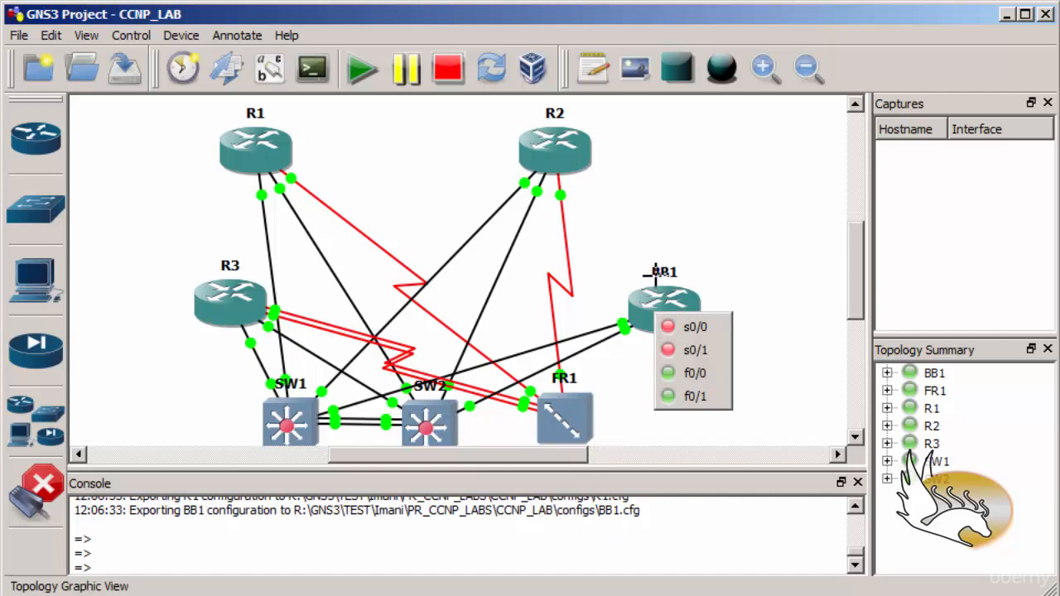
left_click(686, 350)
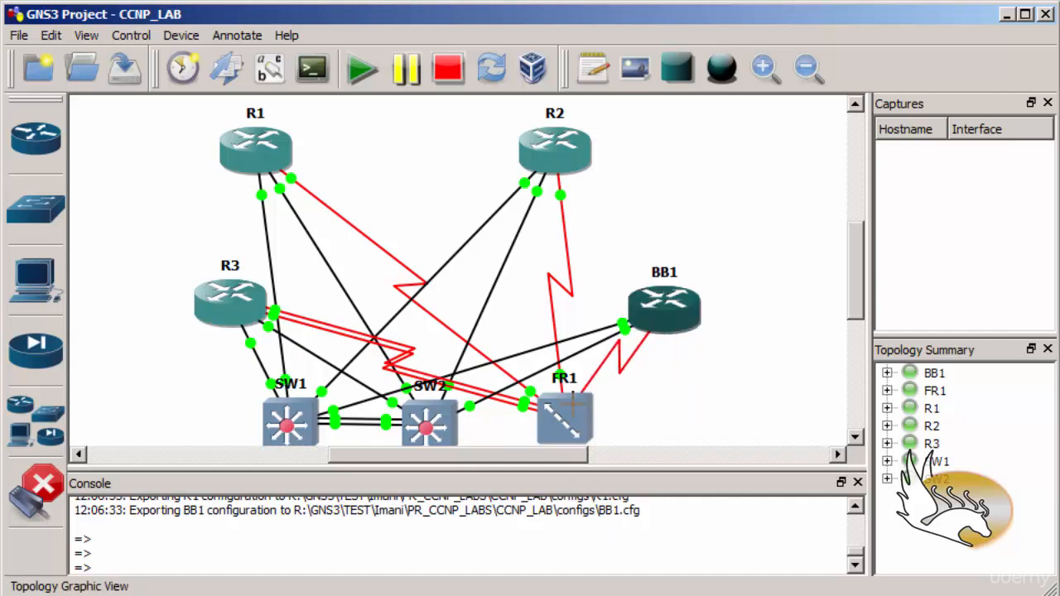
left_click(580, 400)
- Save the project, leave link-adding mode, and add blank lines in the console
left_click(589, 512)
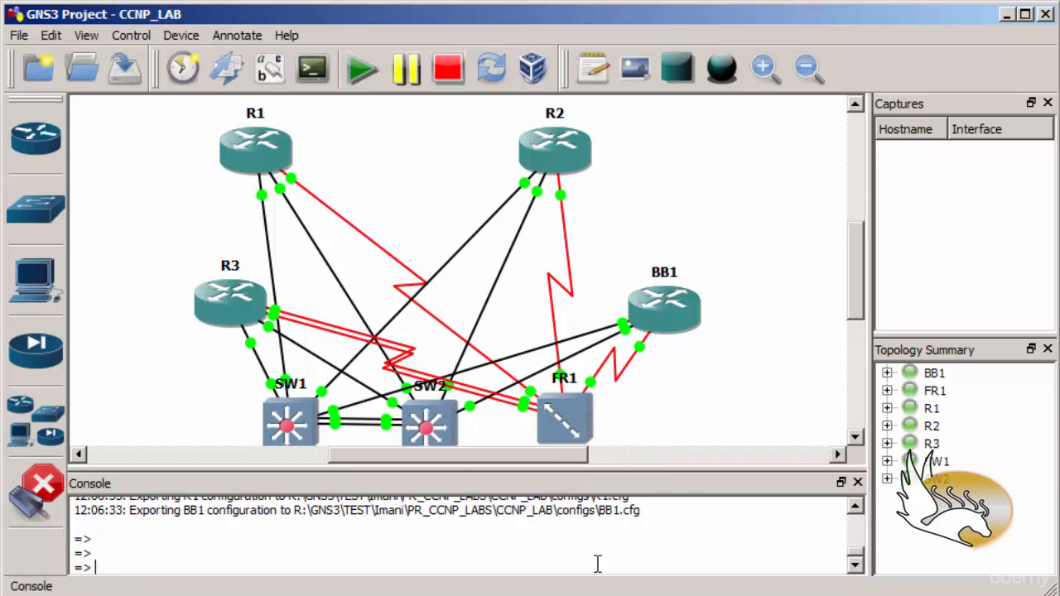
key("ctrl+s")
key("ctrl+s")
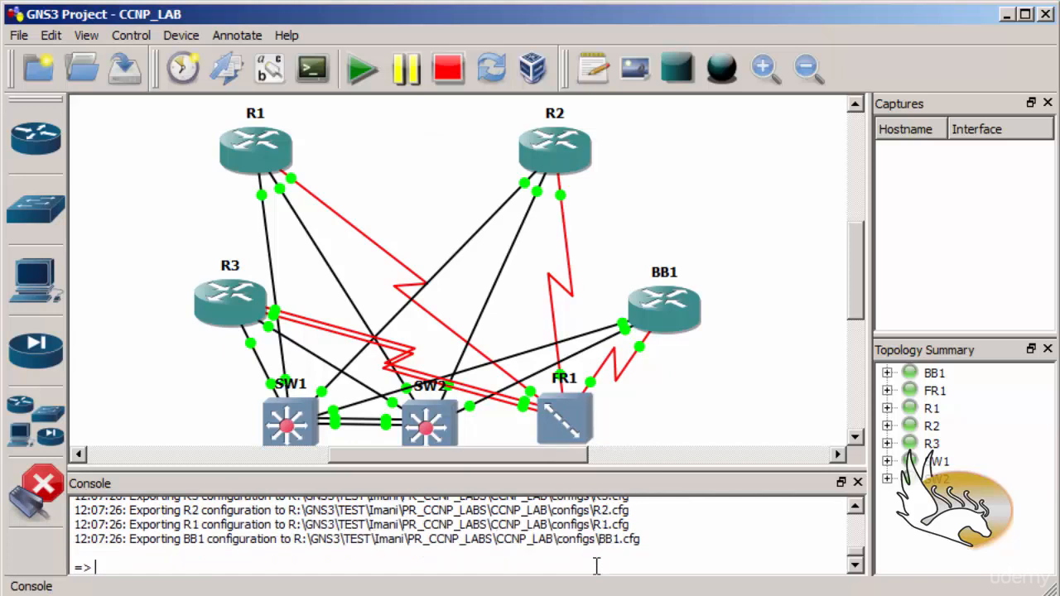
left_click(25, 487)
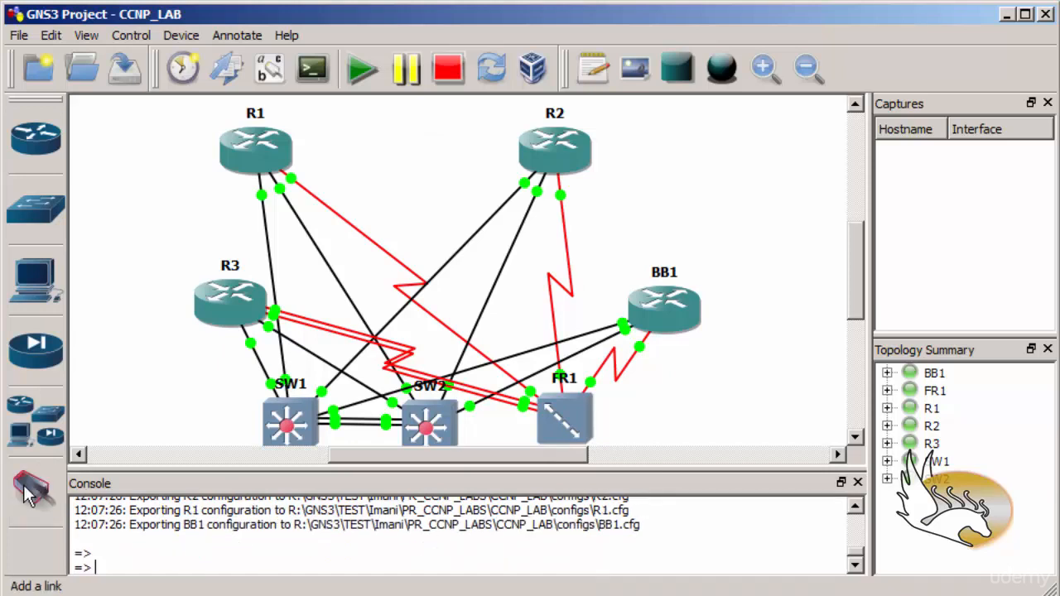
key("ctrl+s")
key("Return")
key("Return")
key("Return")
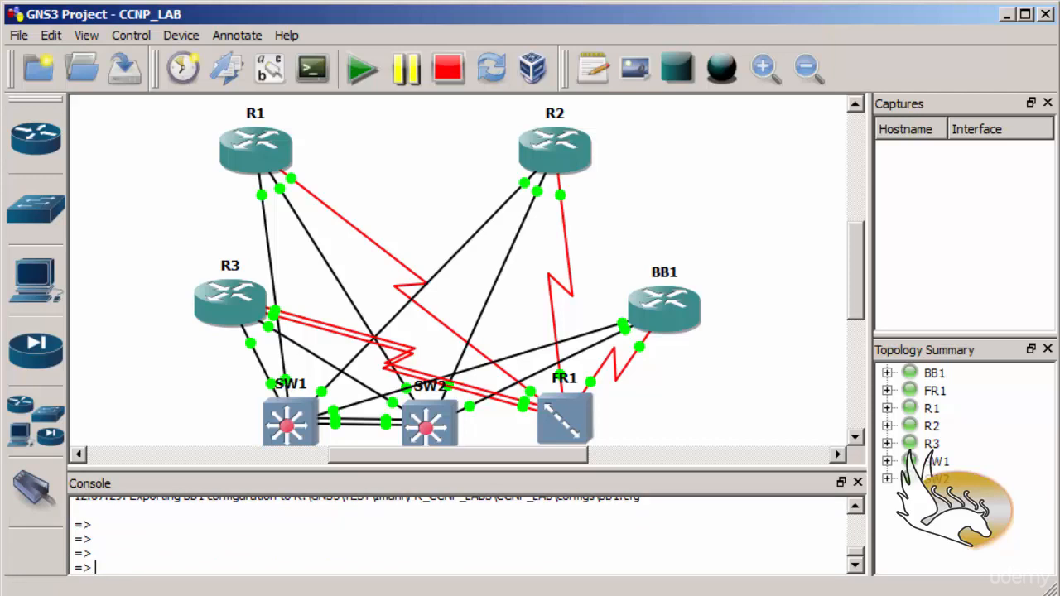
- Switch to the R1 terminal session, and start a configuration script in a blank Notepad document with the lines en and conf t
key("alt+Tab")
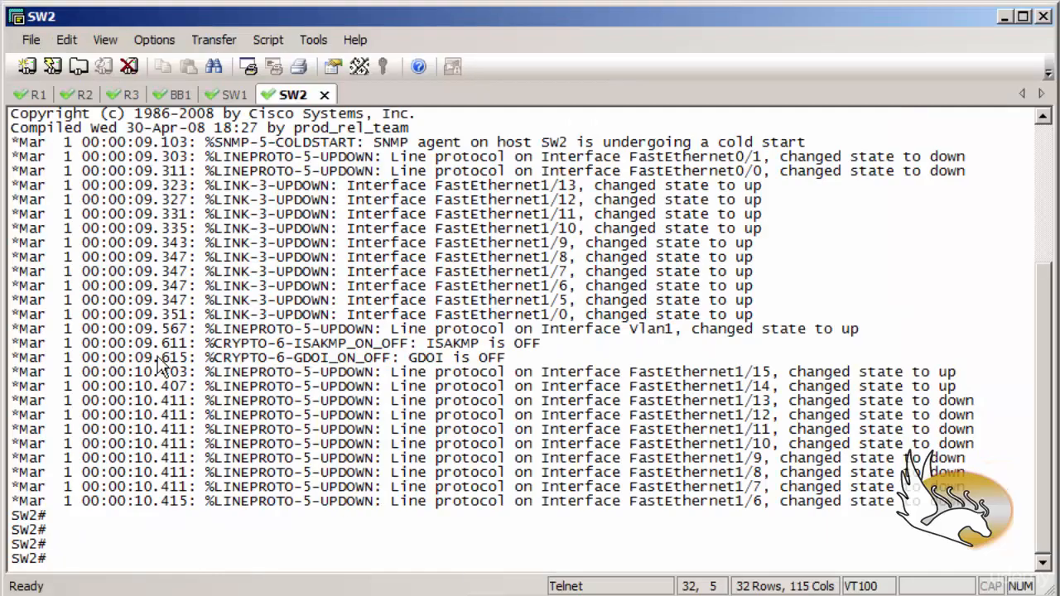
left_click(19, 98)
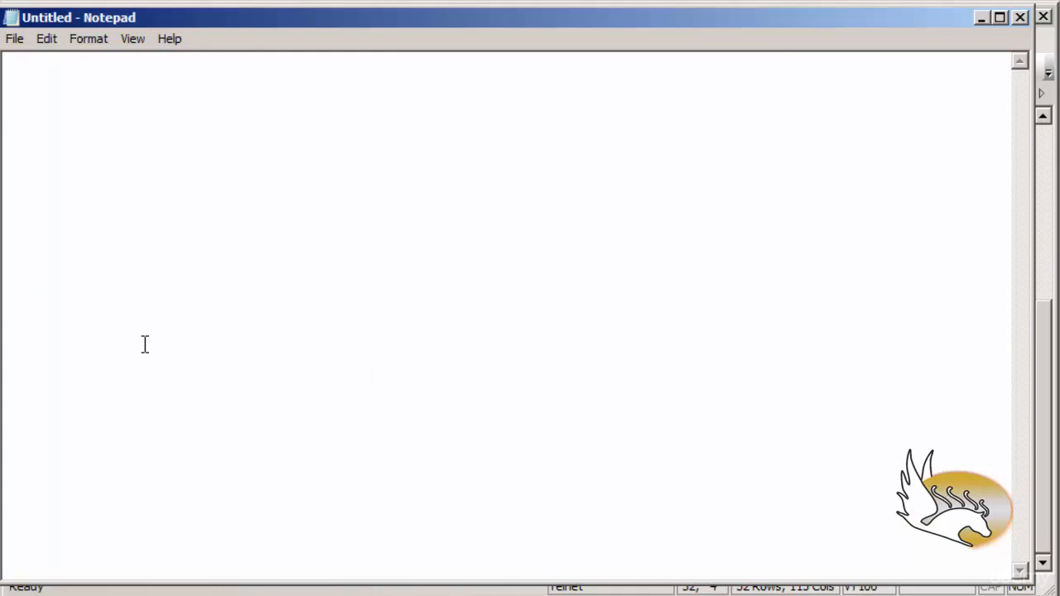
type("en")
key("Return")
type("conf t")
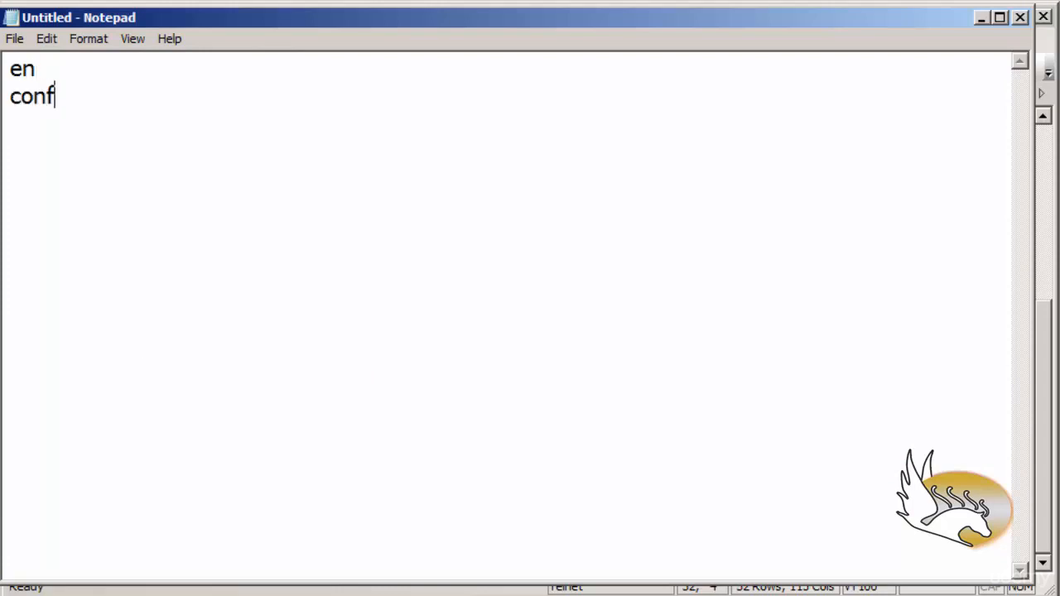
key("Return")
key("Return")
key("Return")
- Write the int f0/0 block in the script with speed 100, full-dup and no shut
type("int f0/0")
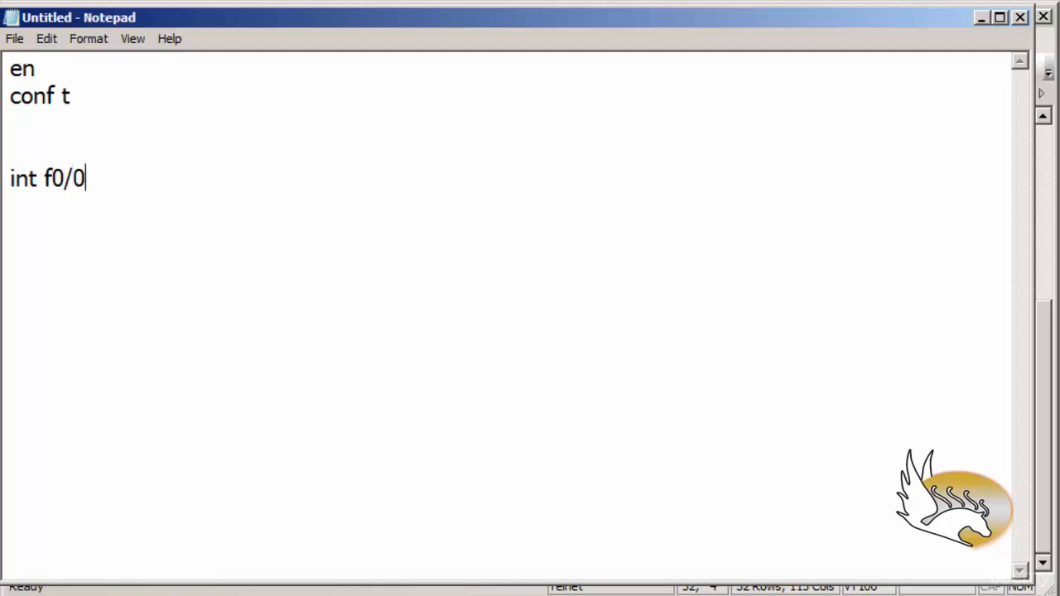
key("Return")
type("speed 100")
key("Return")
type("fu")
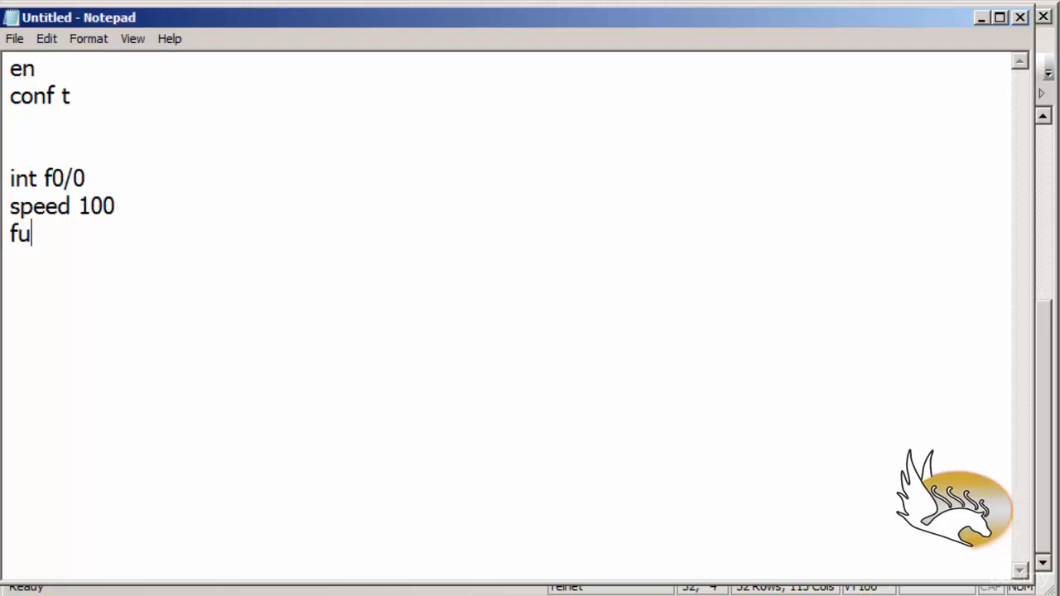
type("ll-dup")
key("Return")
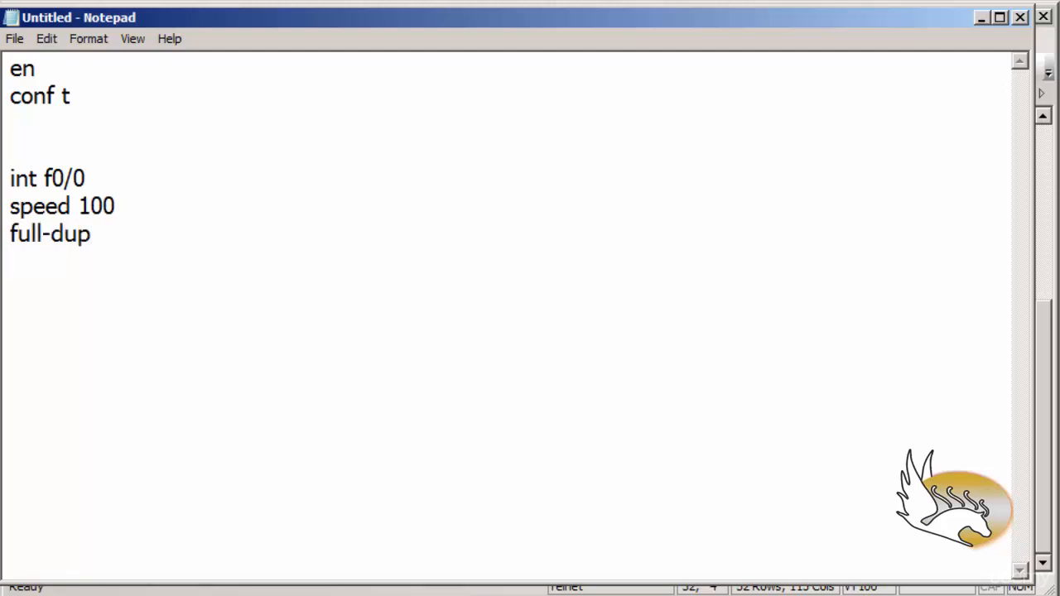
type("no shut")
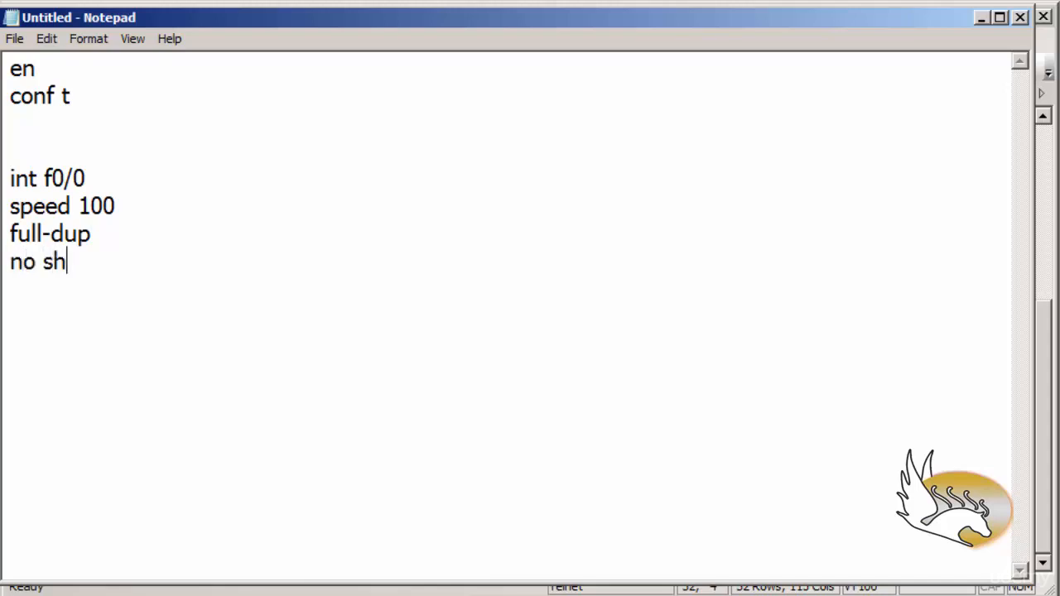
key("Return")
- Duplicate the f0/0 block below itself and change the copy's interface to f0/1
key("shift+Up")
key("shift+Up")
key("shift+Up")
key("shift+Up")
key("ctrl+c")
left_click(144, 345)
key("ctrl+v")
left_click_drag(95, 288, 76, 288)
type("1")
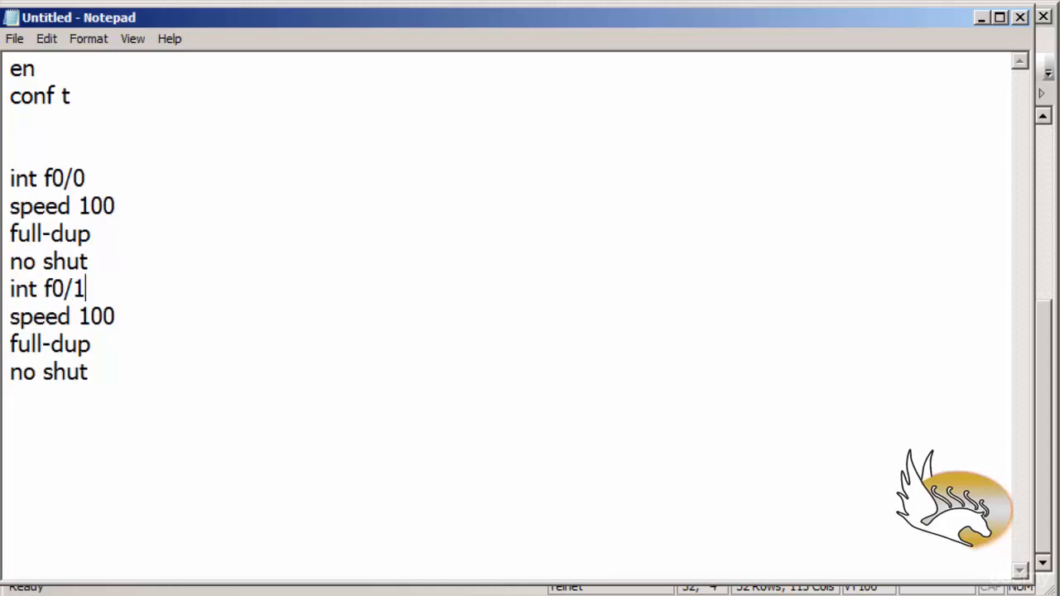
- Paste another copy of the interface block and reduce it to int s0/0 with no shut
left_click(227, 426)
key("ctrl+v")
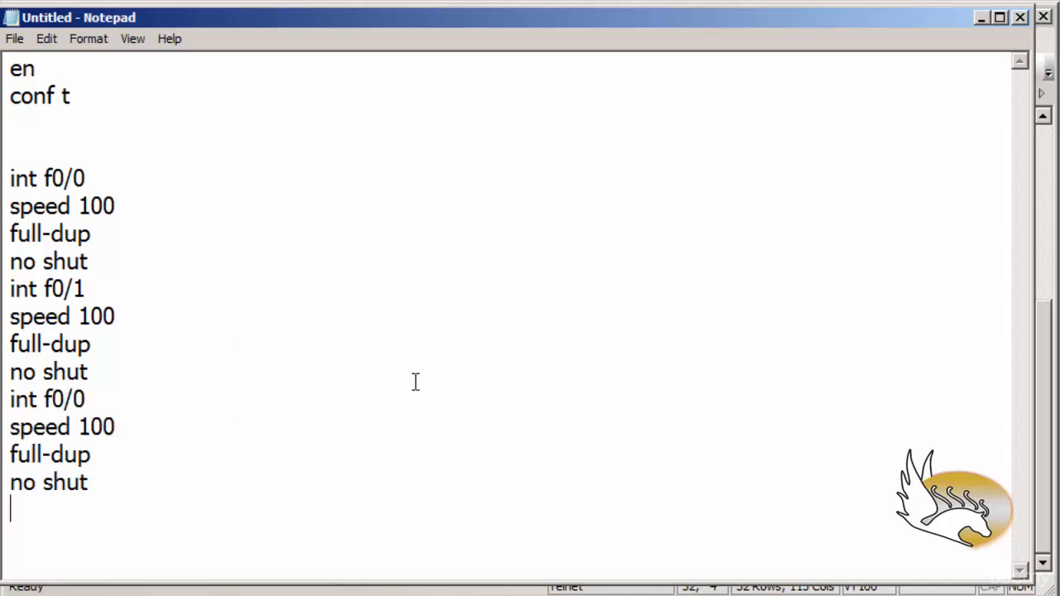
left_click_drag(104, 453, 48, 400)
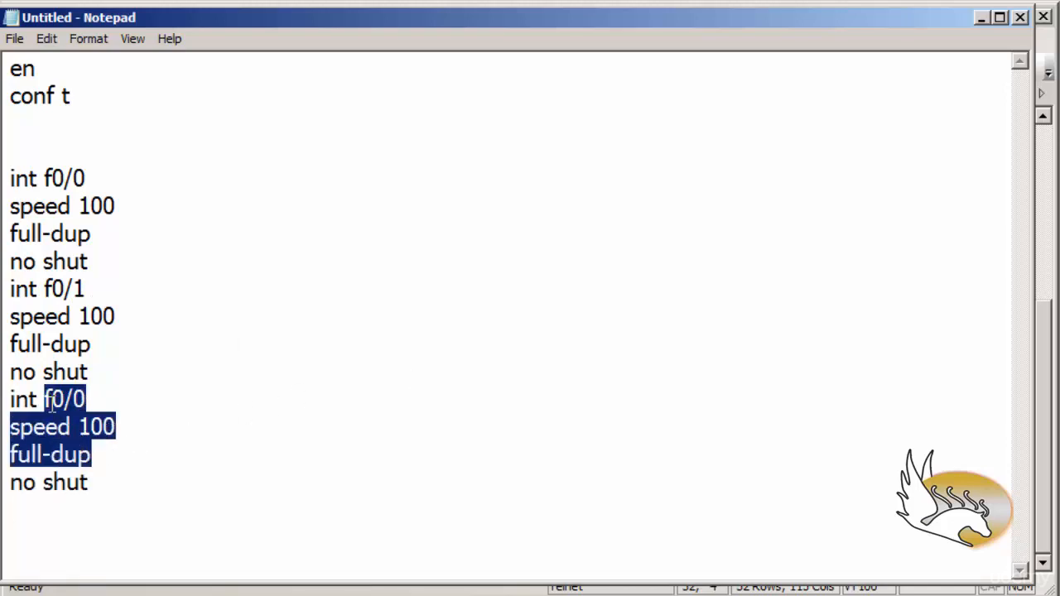
type("s")
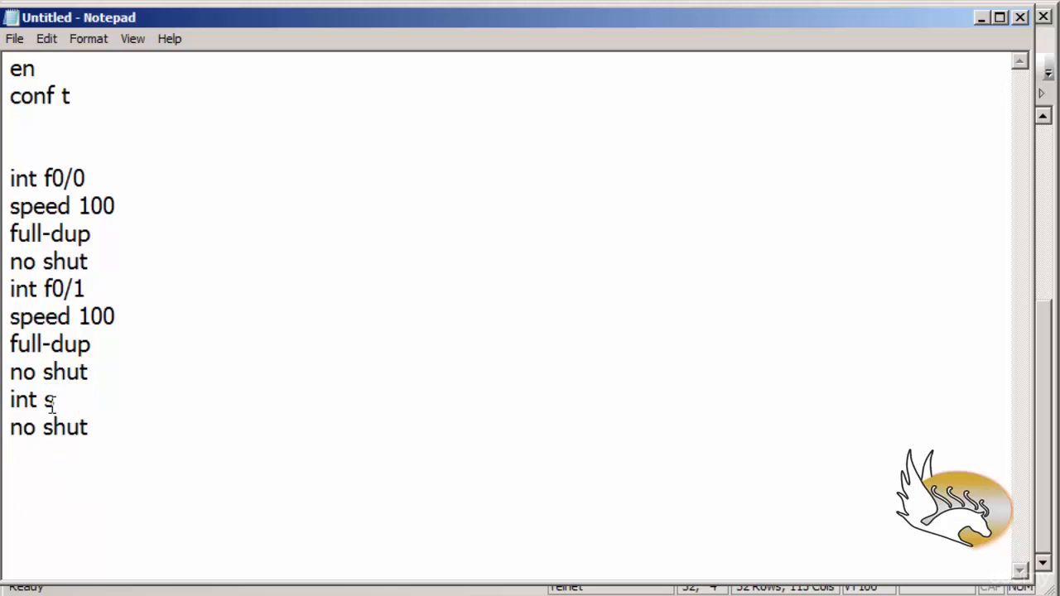
type("0/0")
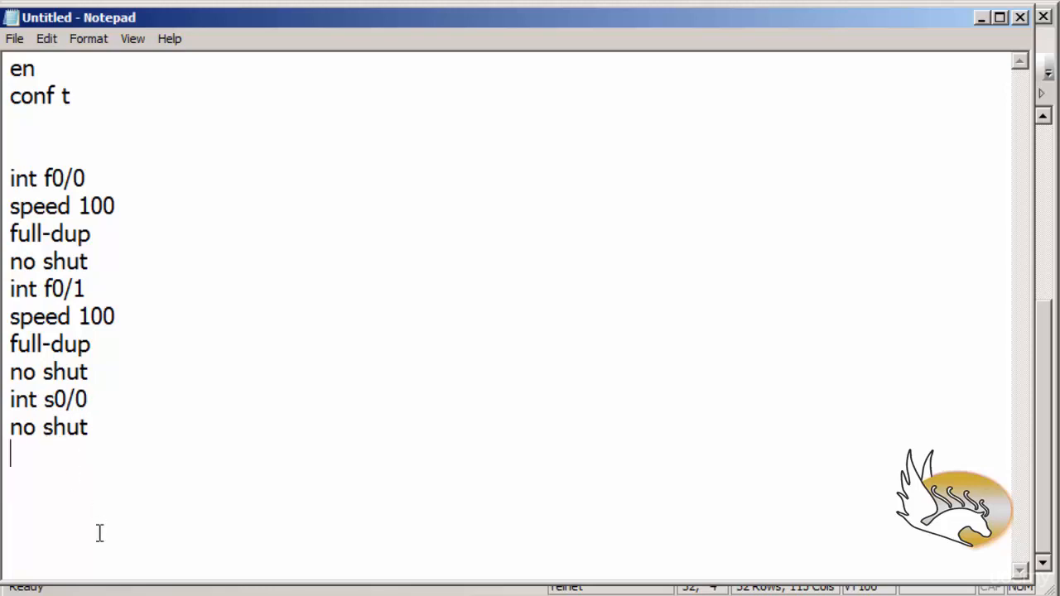
- Add an int s0/1 block with no shut below the s0/0 block
type("int s0/1")
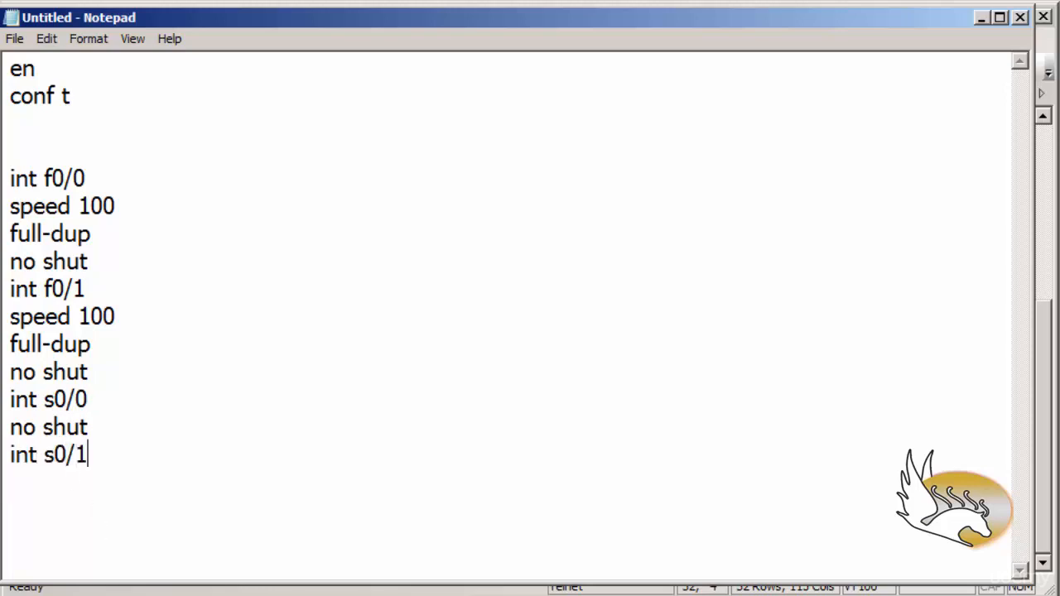
key("Return")
type("no shut")
key("Return")
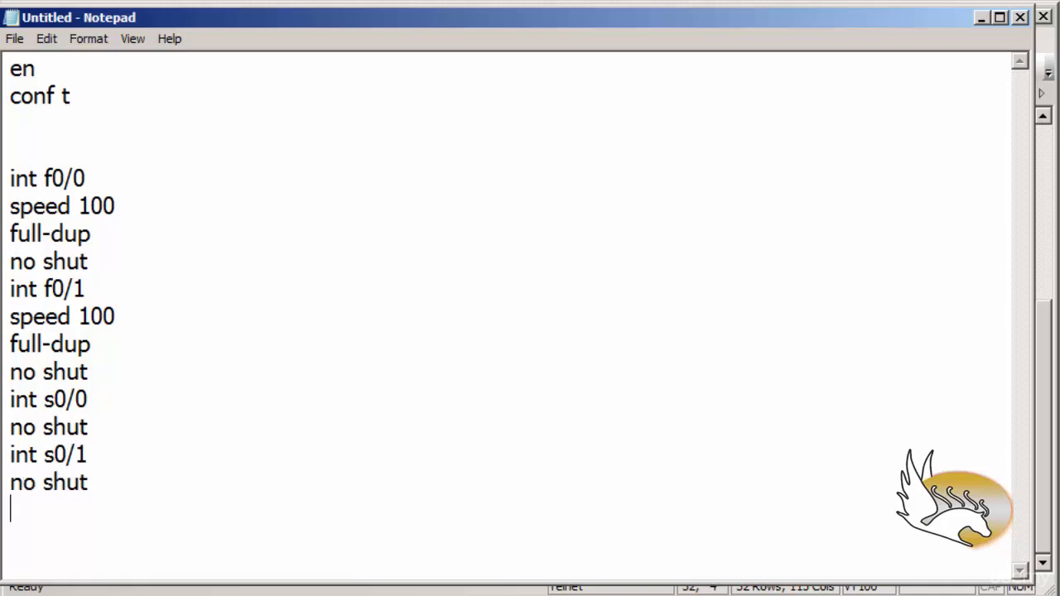
- Add a line con 0 section to the script with the indented command exec-tim 30000 0
type("line con 0")
key("Return")
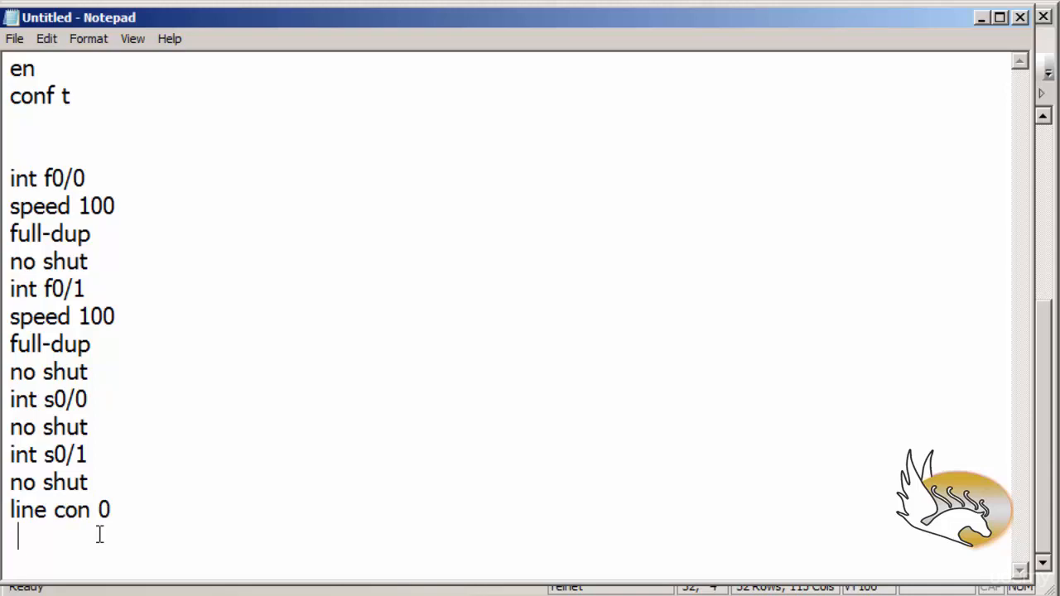
type("exec-tim")
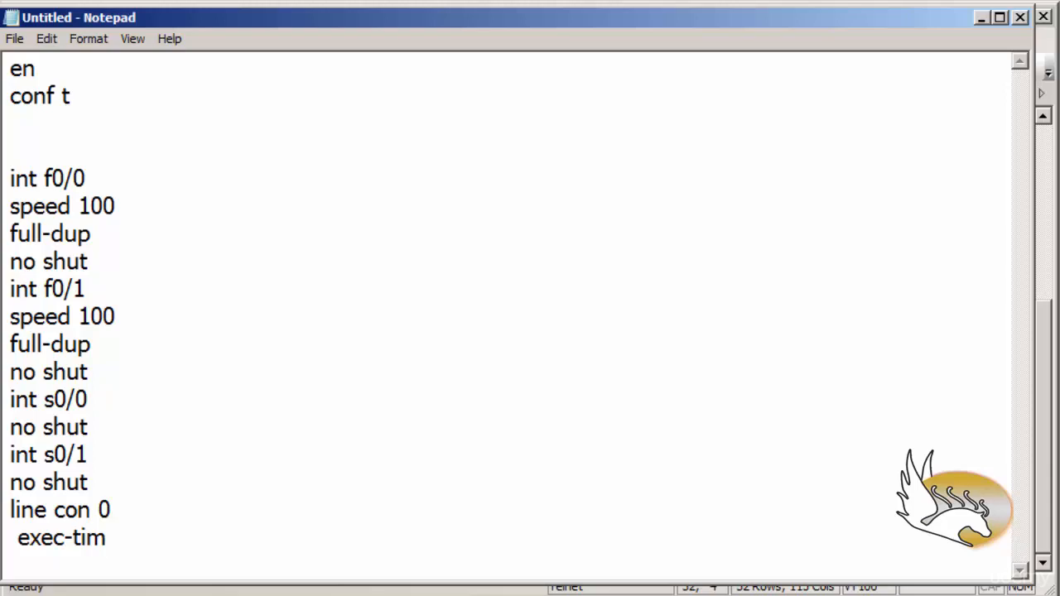
type("30")
key("BackSpace")
type("000")
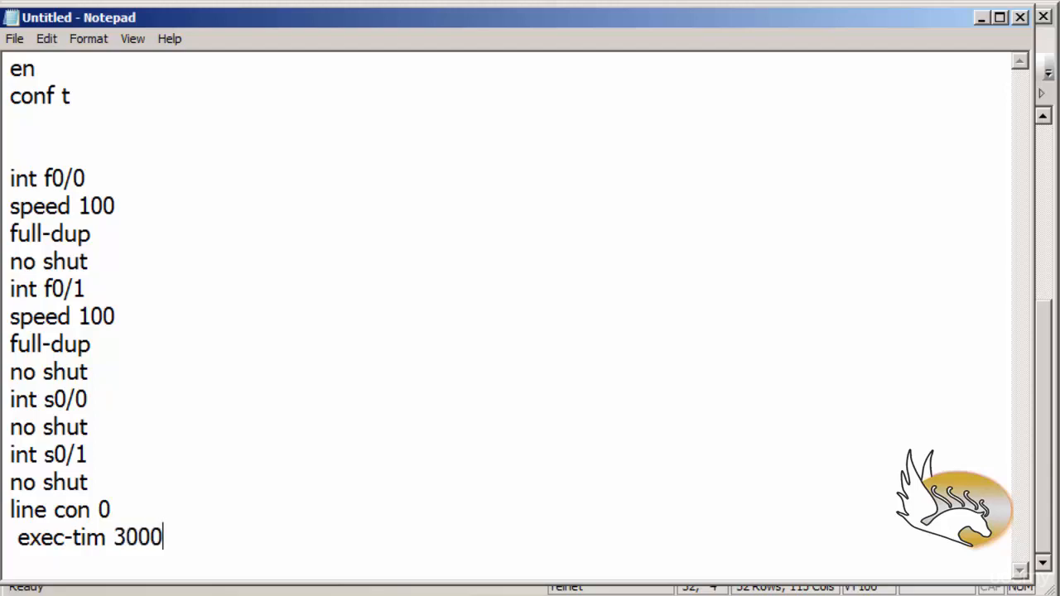
type("0 0")
key("Return")
- Add no privila leve 15 under line con 0, and finish the script with end, wr and trailing blank lines
type("no privila")
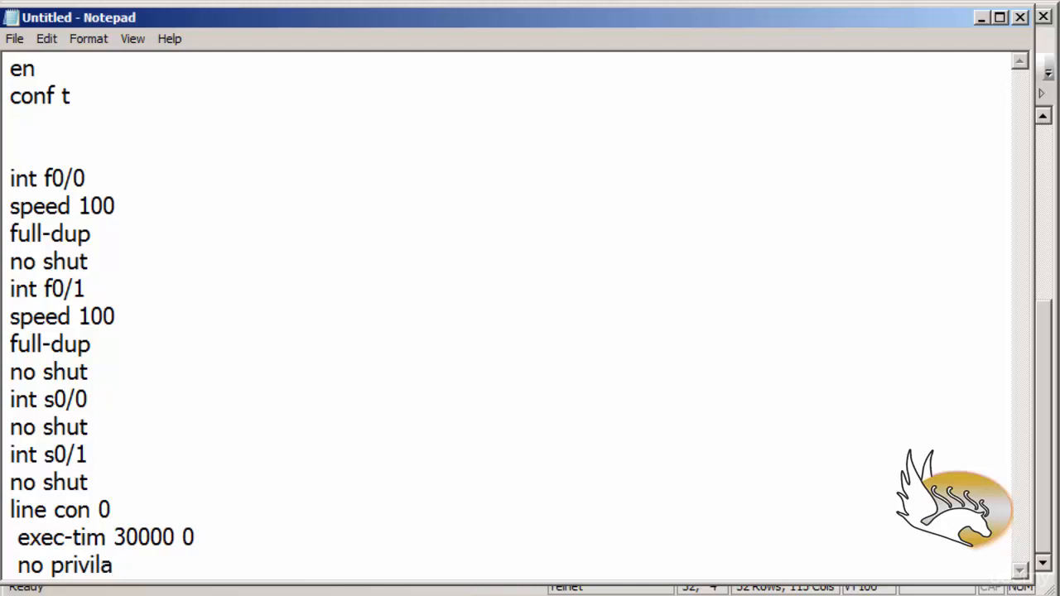
type(" leve 1")
type("5")
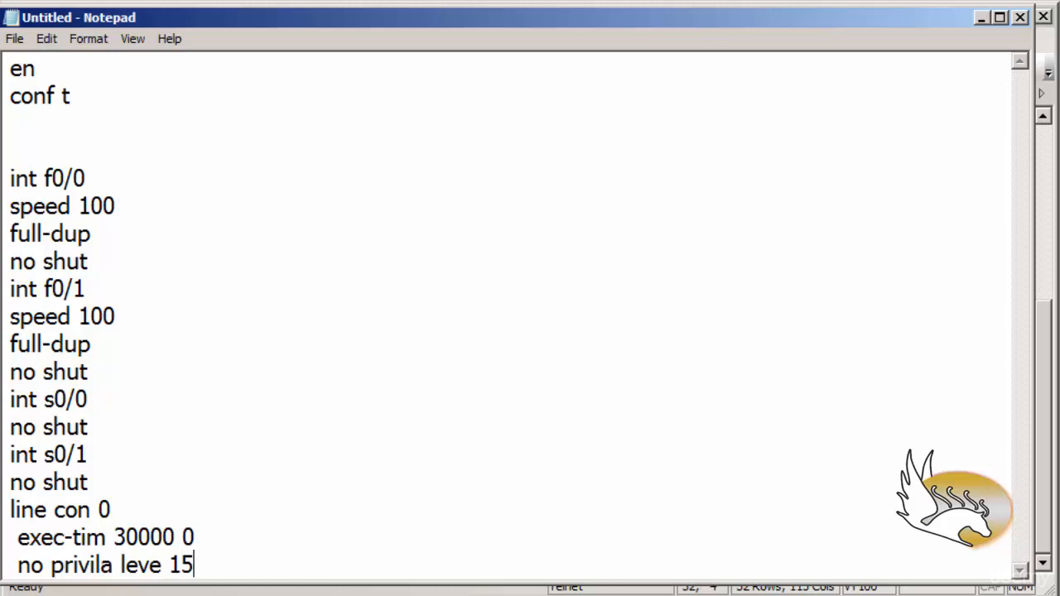
key("Return")
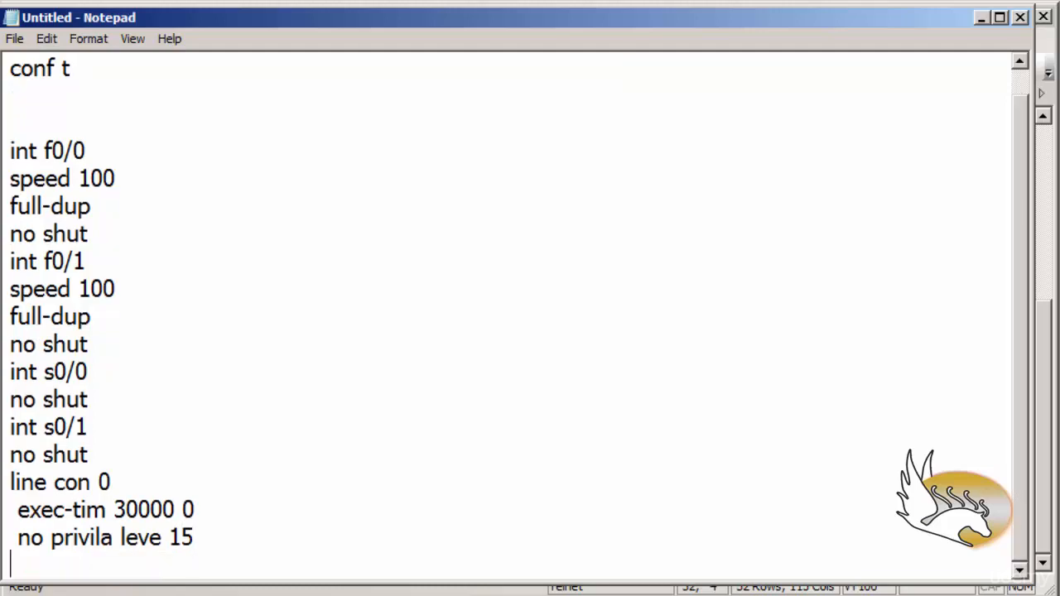
type("end")
key("Return")
type("wr")
key("Return")
scroll(519, 331, "down", 1)
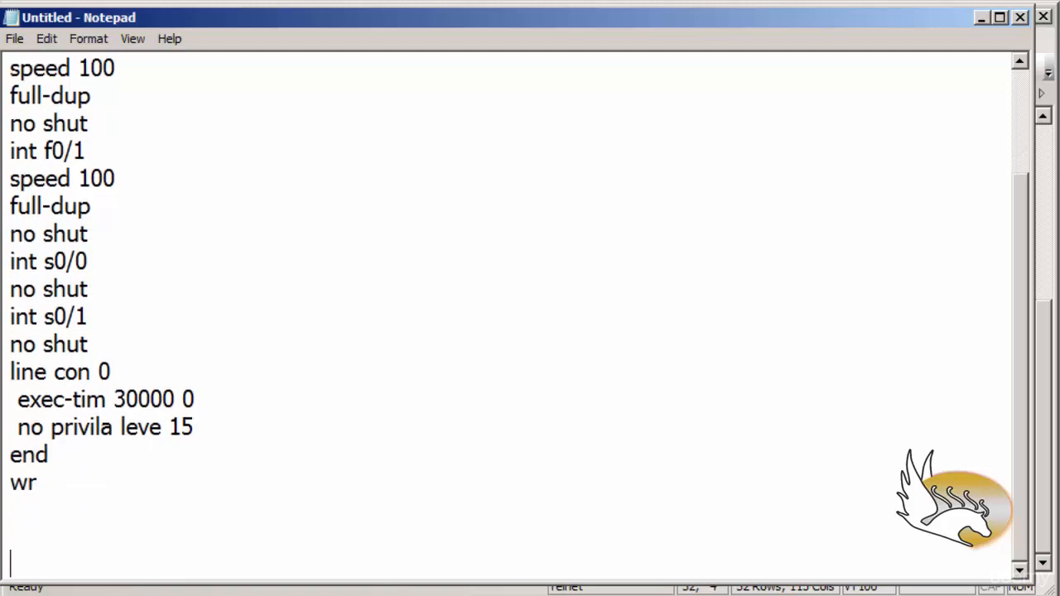
- Copy the whole script, minimize Notepad, and paste the commands into the R1 terminal session
key("ctrl+a")
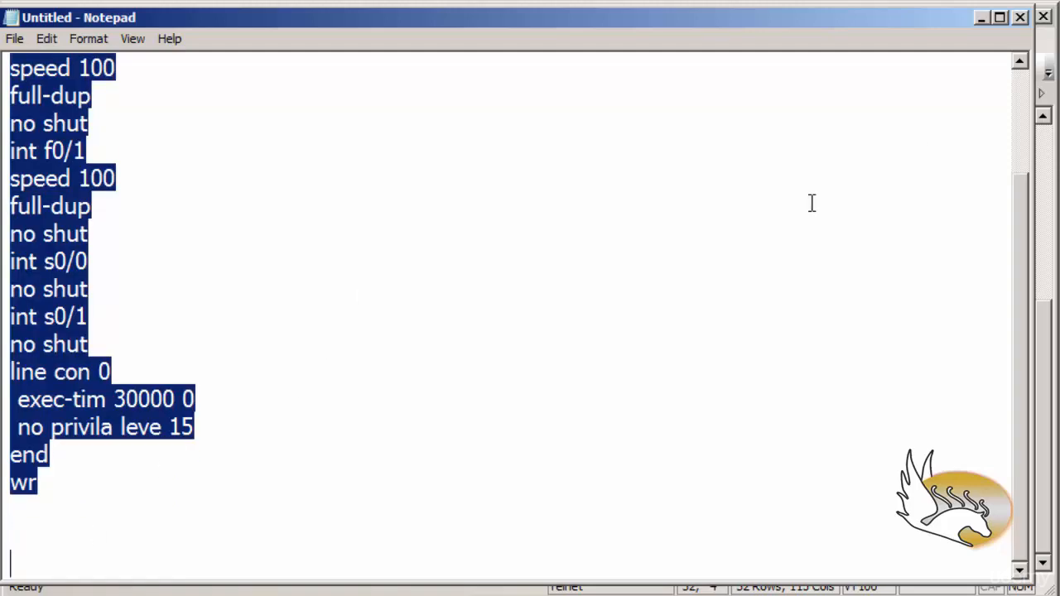
left_click(982, 16)
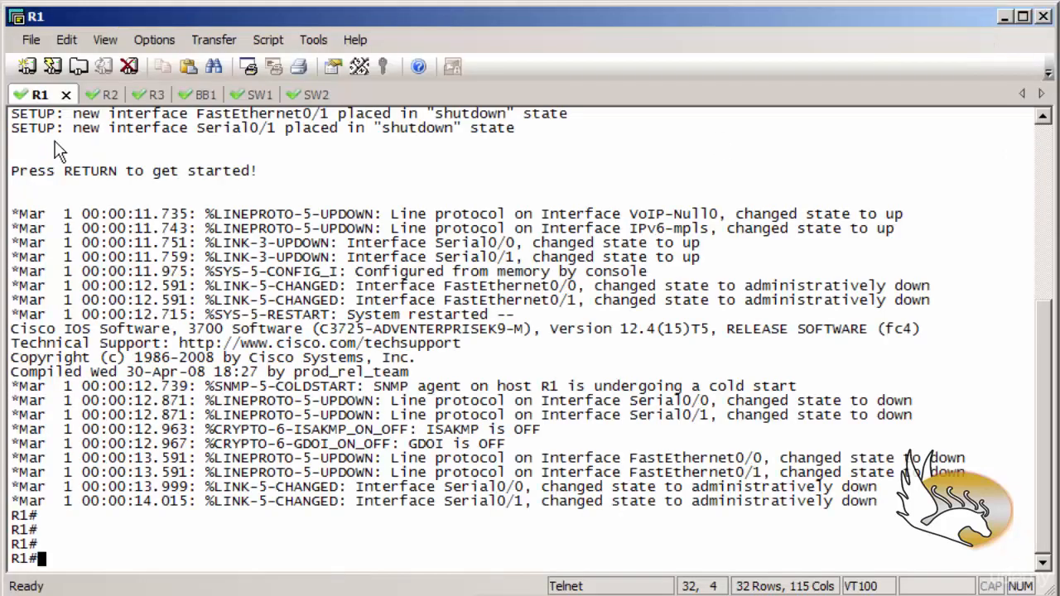
right_click(136, 214)
left_click(548, 303)
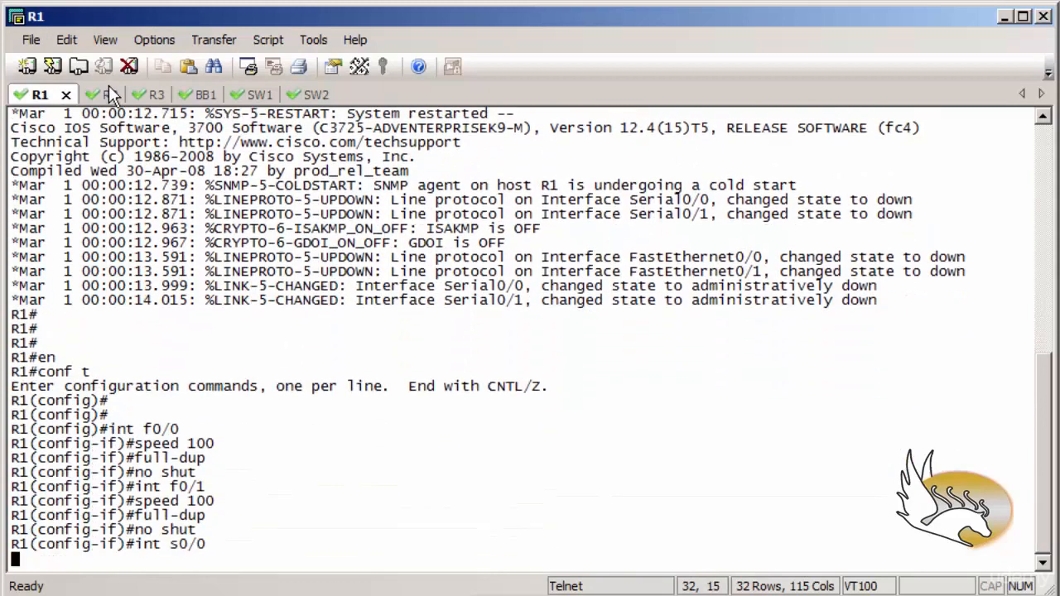
- Paste the copied script into the R2, R3 and BB1 terminal sessions
left_click(104, 93)
right_click(153, 141)
left_click(148, 95)
right_click(191, 125)
left_click(182, 95)
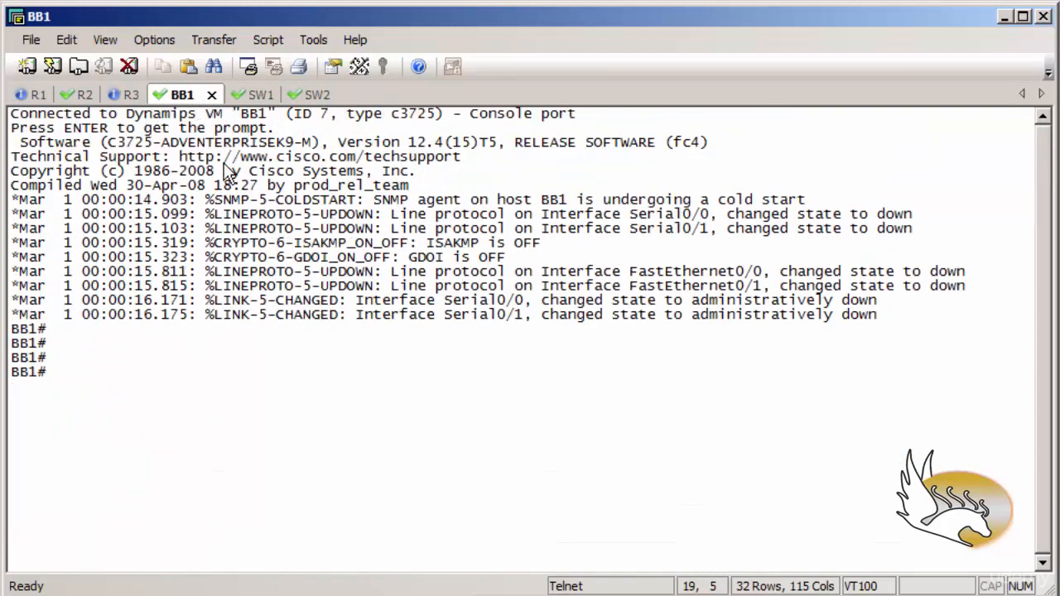
right_click(230, 173)
- Paste the copied script into the SW1 and SW2 terminal sessions
left_click(241, 94)
right_click(300, 195)
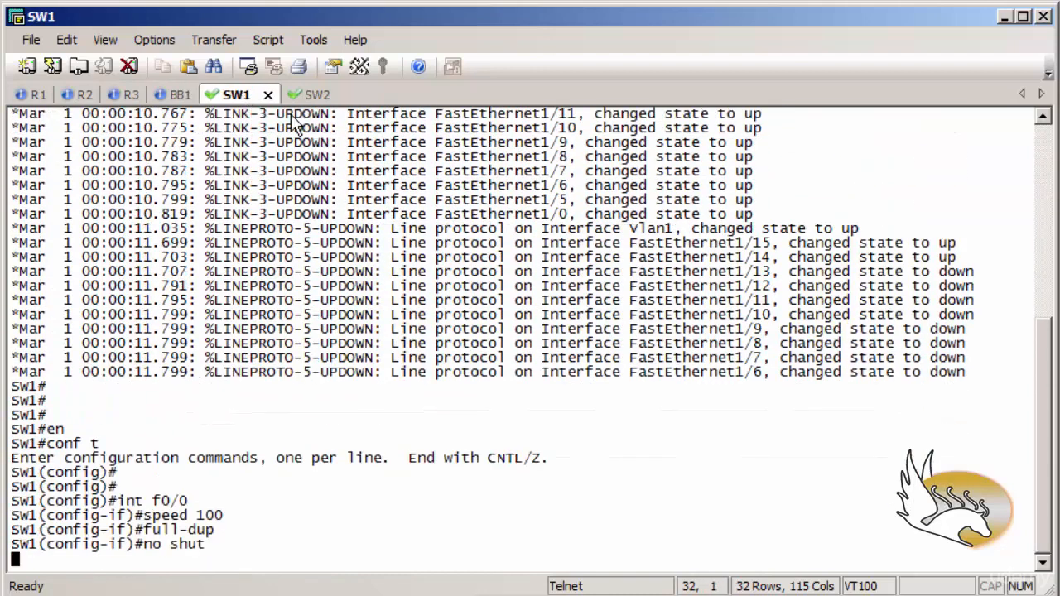
left_click(297, 92)
right_click(330, 182)
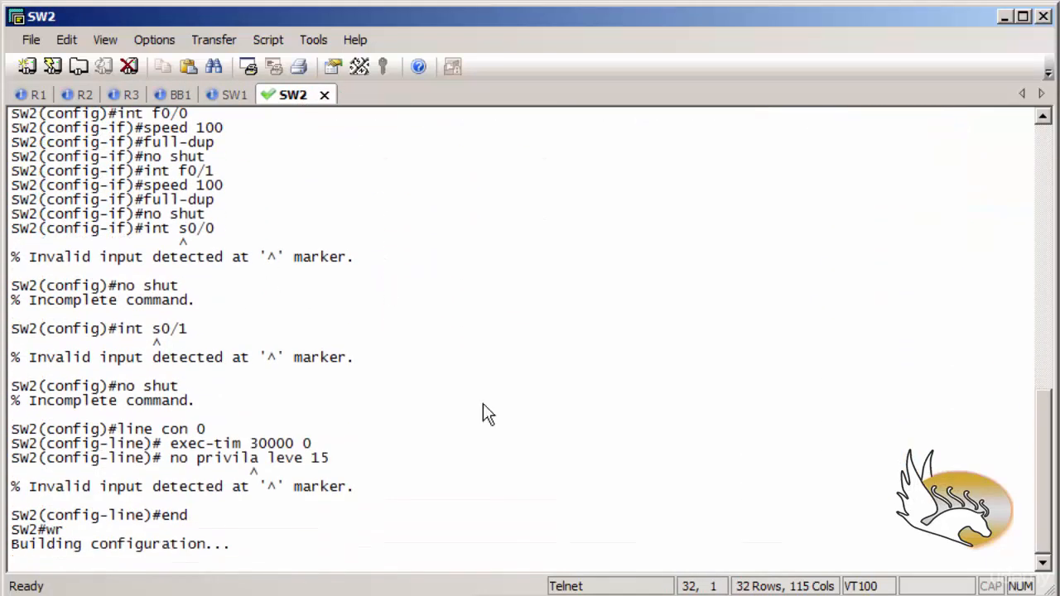
- Highlight the error marker under int s0/1 in the SW2 output, and enter blank lines at the prompt
double_click(155, 343)
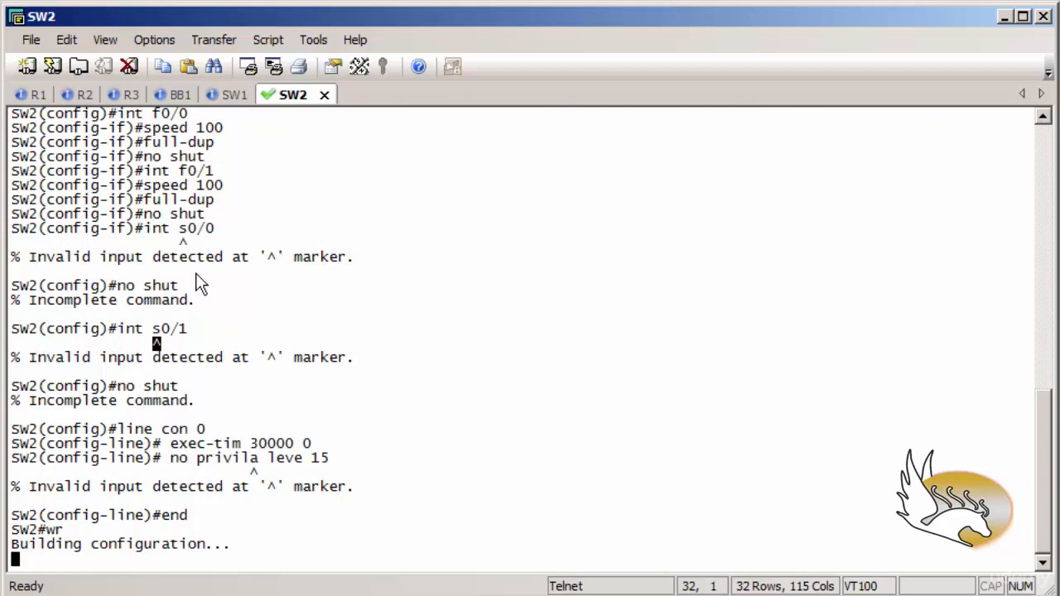
key("Return")
key("Return")
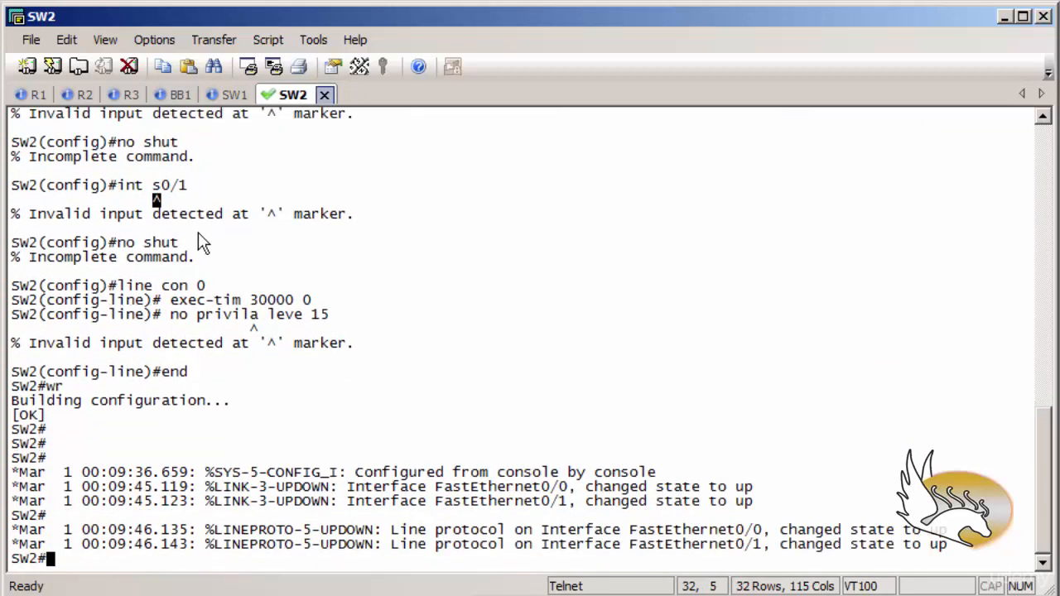
- Review R1's output and the CCNP_Topology.jpg diagram, and check the trunk interfaces on SW1 with sh int trunk
left_click(38, 97)
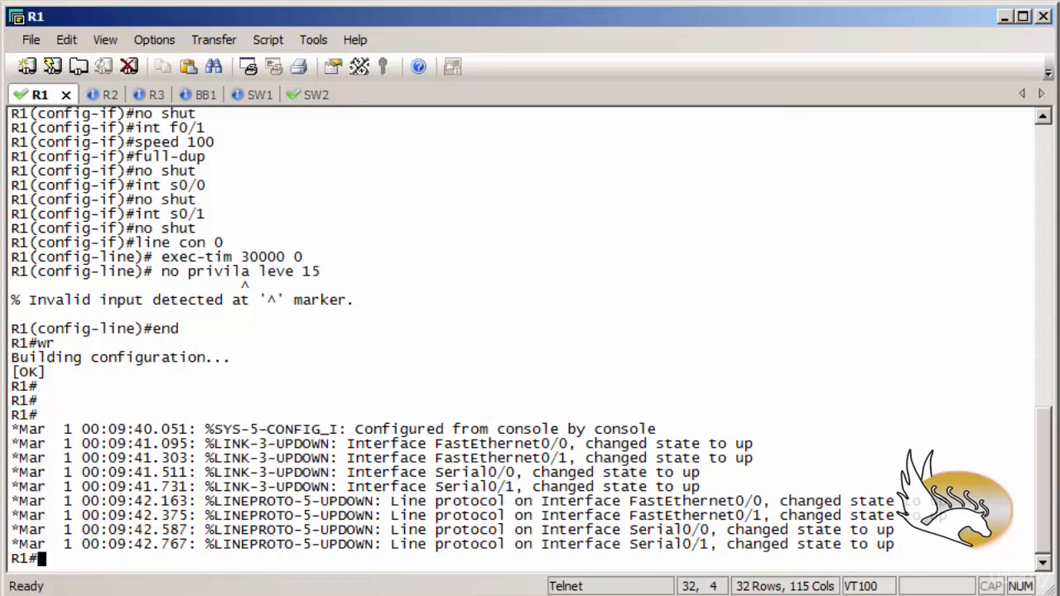
key("alt+Tab")
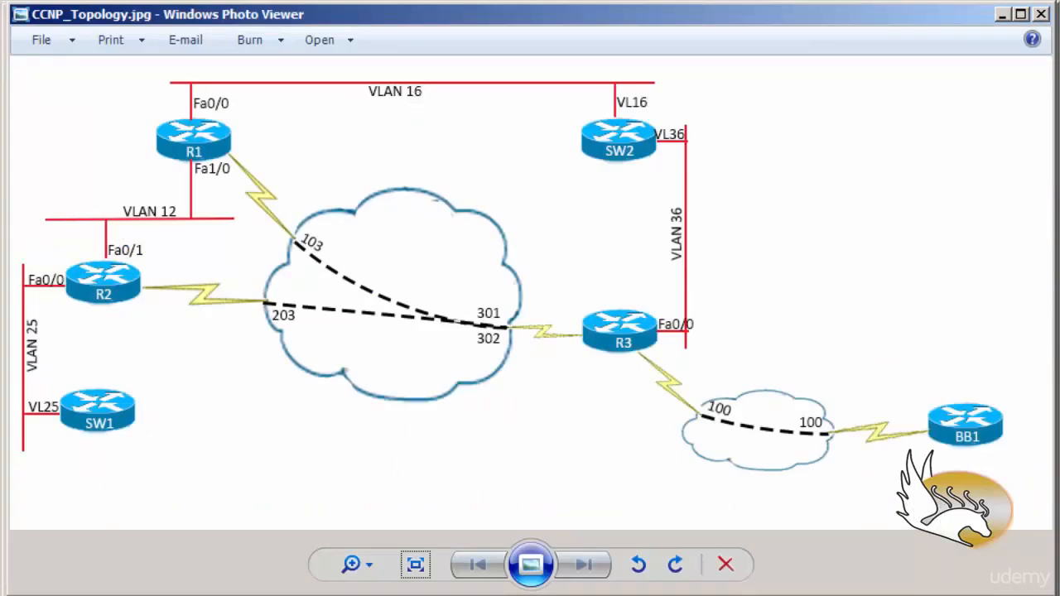
key("alt+Tab")
left_click(249, 98)
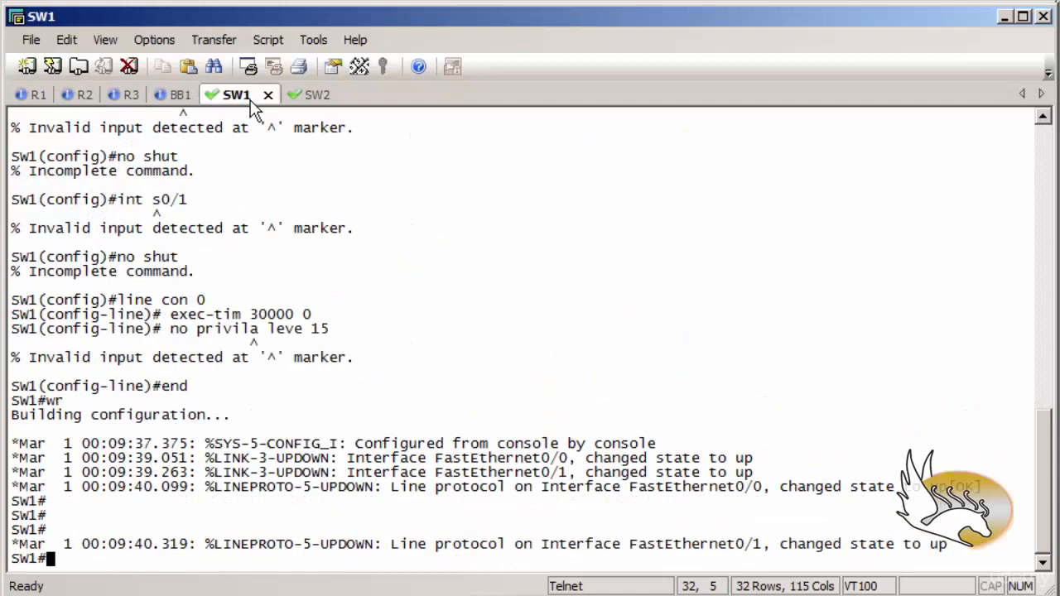
key("Return")
key("Return")
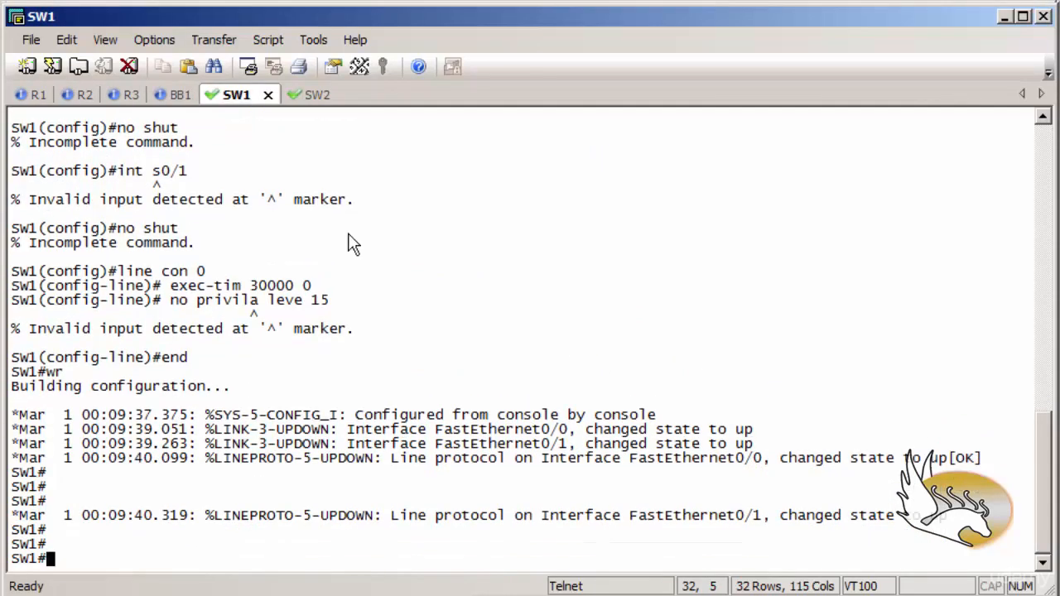
type("sh int trunk")
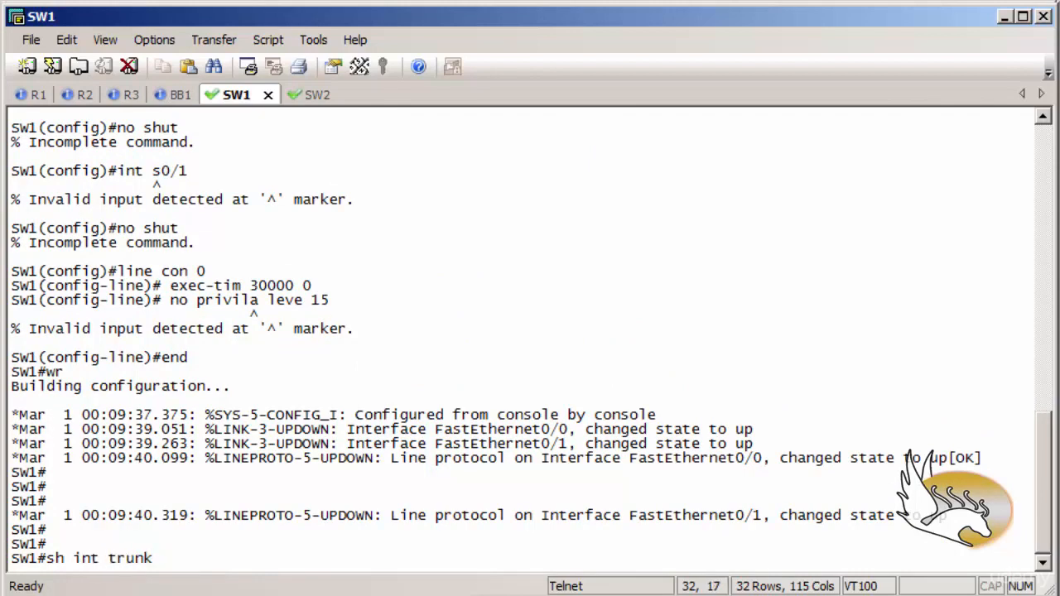
key("Return")
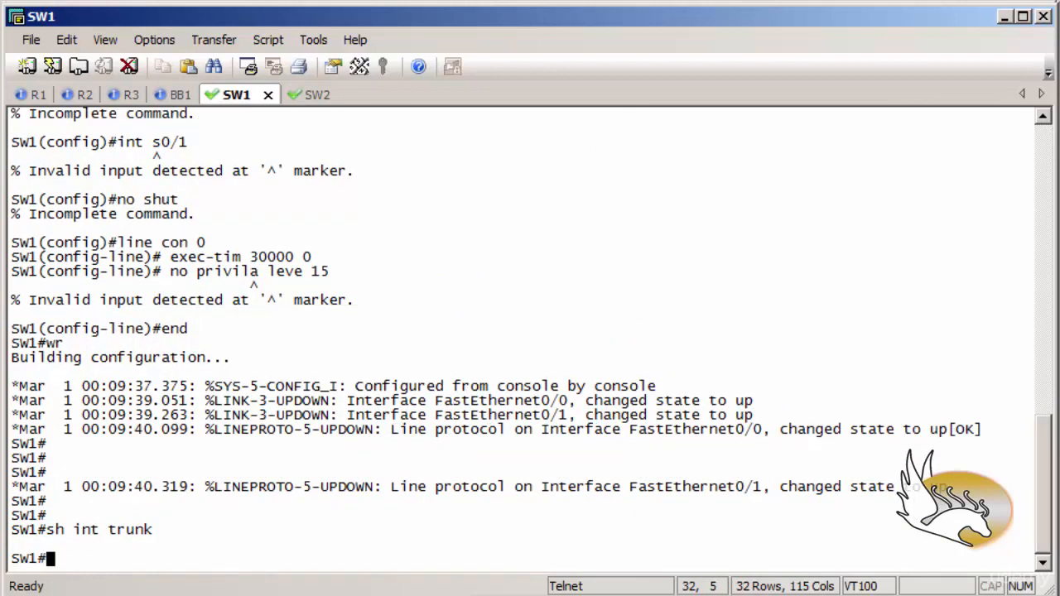
- In SW1's configuration mode, select the interface range f1/14 - 15 and make the ports switchports with swit
type("conf t")
key("Return")
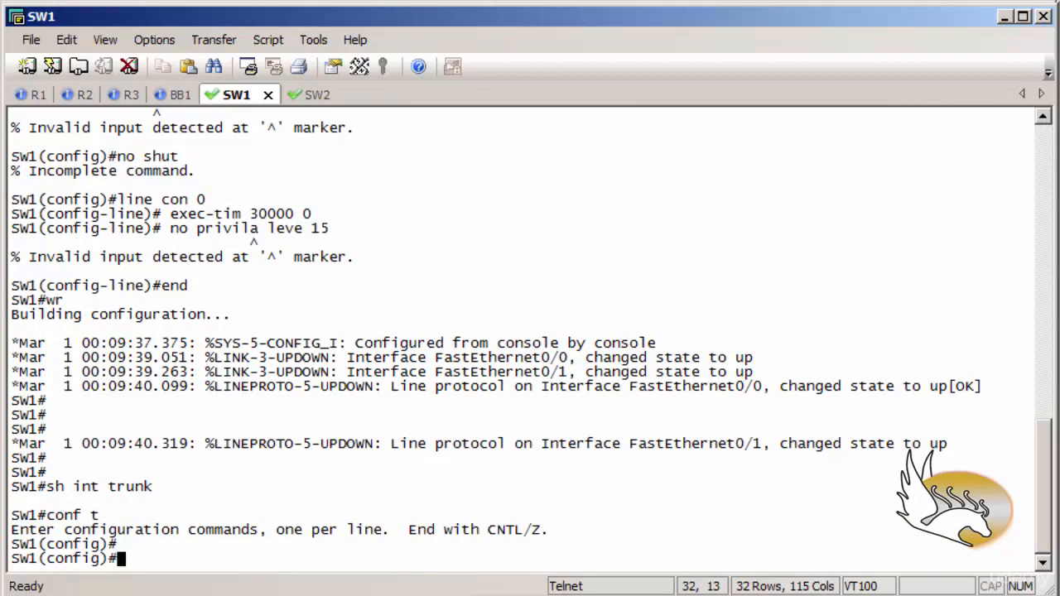
type("int range f1/14 - 15")
key("Return")
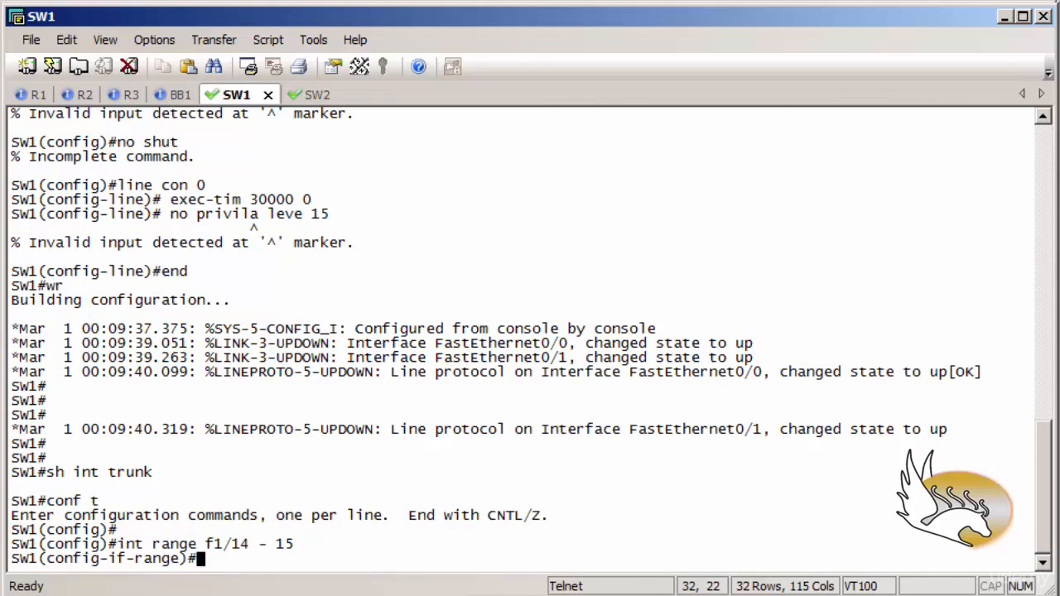
type("swit")
key("Return")
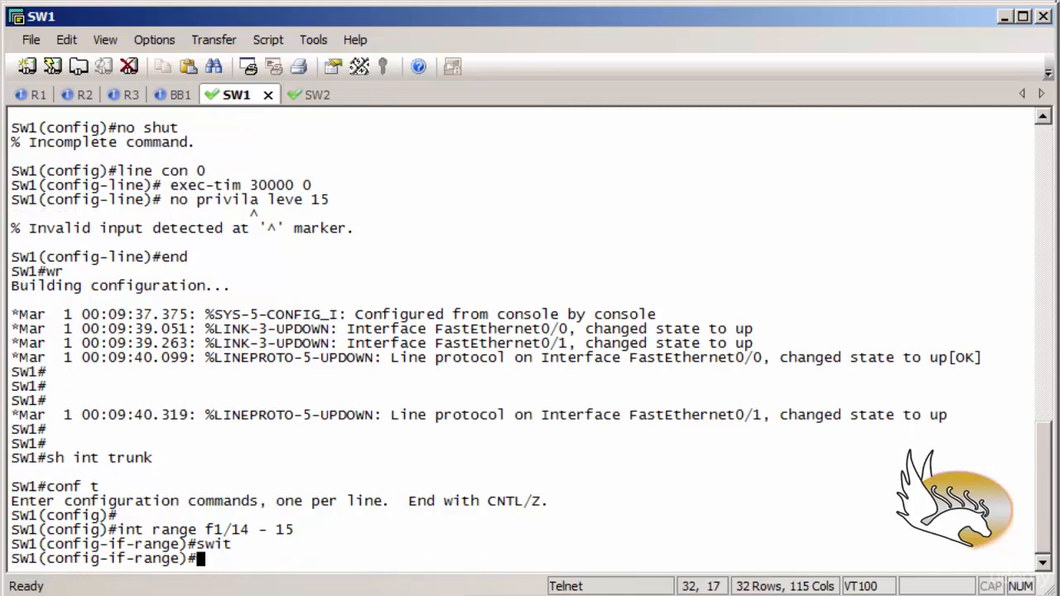
- Set dot1q trunk encapsulation and trunk mode on SW1's f1/14 - 15 ports
type("swit trunk ")
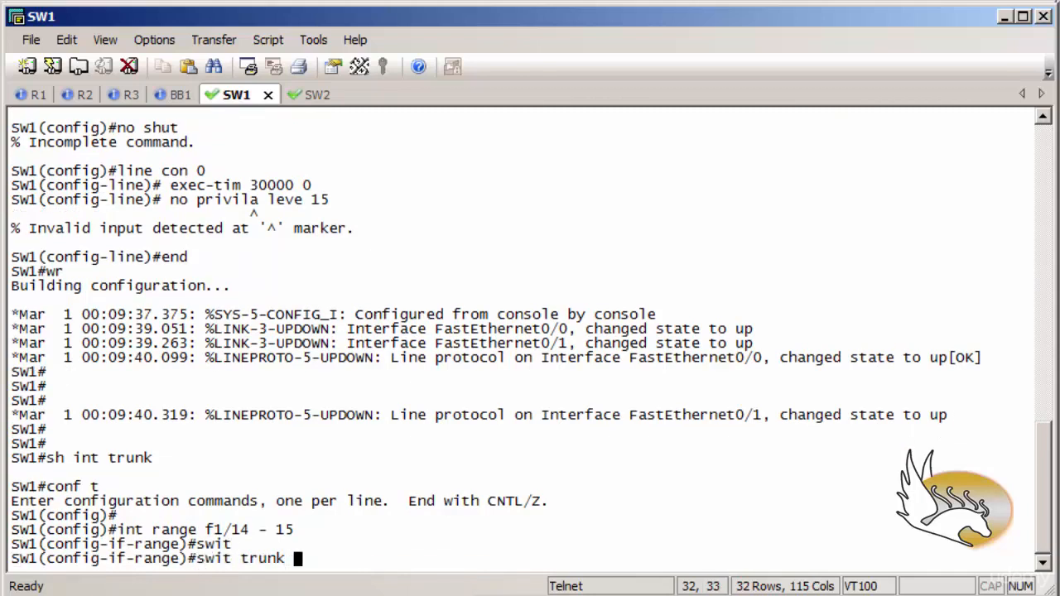
type("encap dot1q")
key("Return")
type("swi")
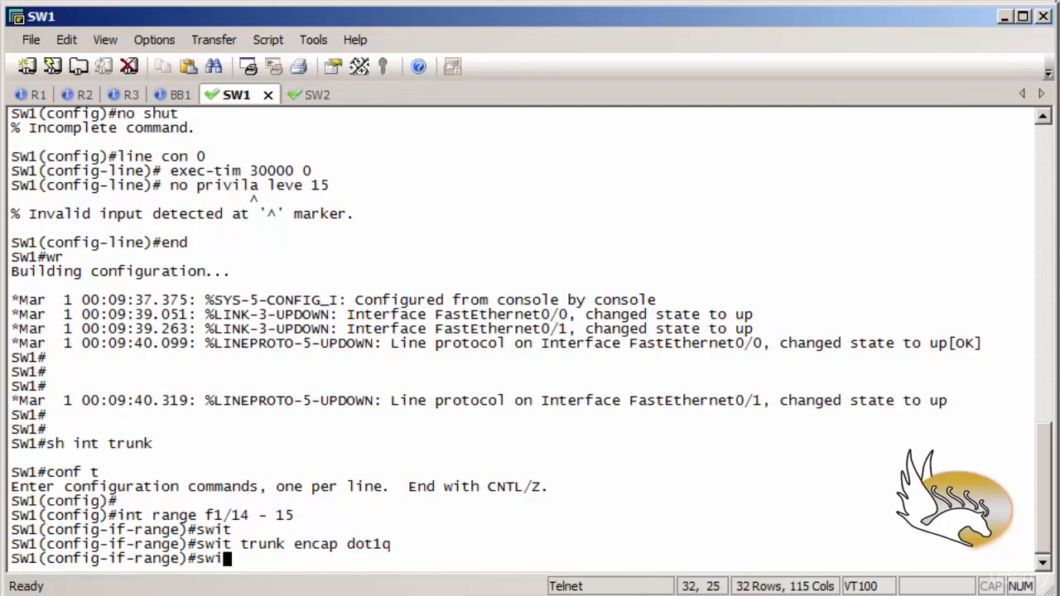
type("t mode ")
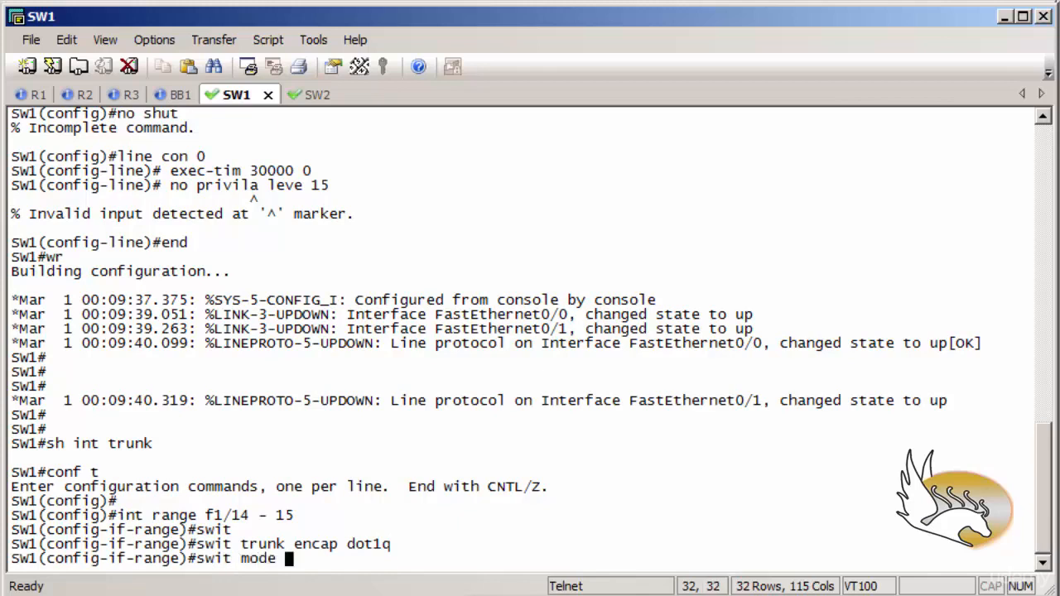
type("trunk")
key("Return")
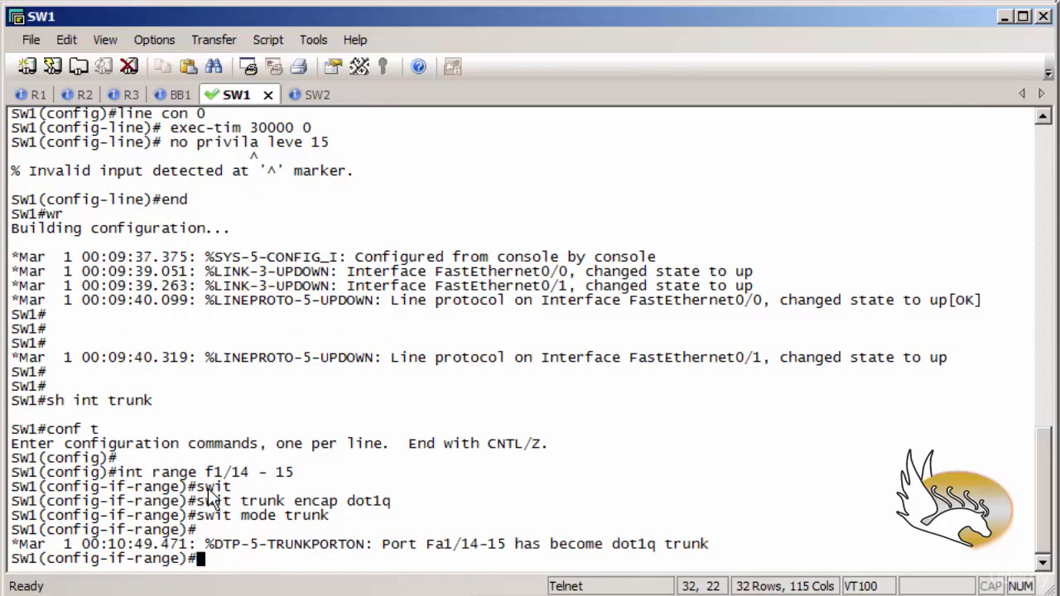
- Copy SW1's three swit commands, enter configuration mode on SW2, and try to select the ports with int f1/14 - 15
left_click_drag(198, 487, 399, 515)
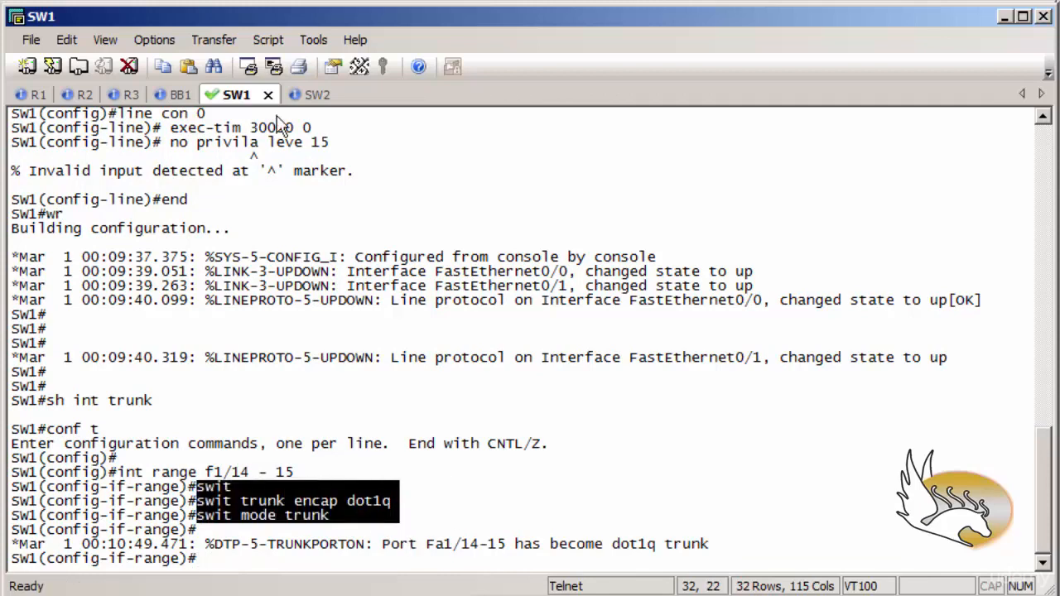
left_click(300, 94)
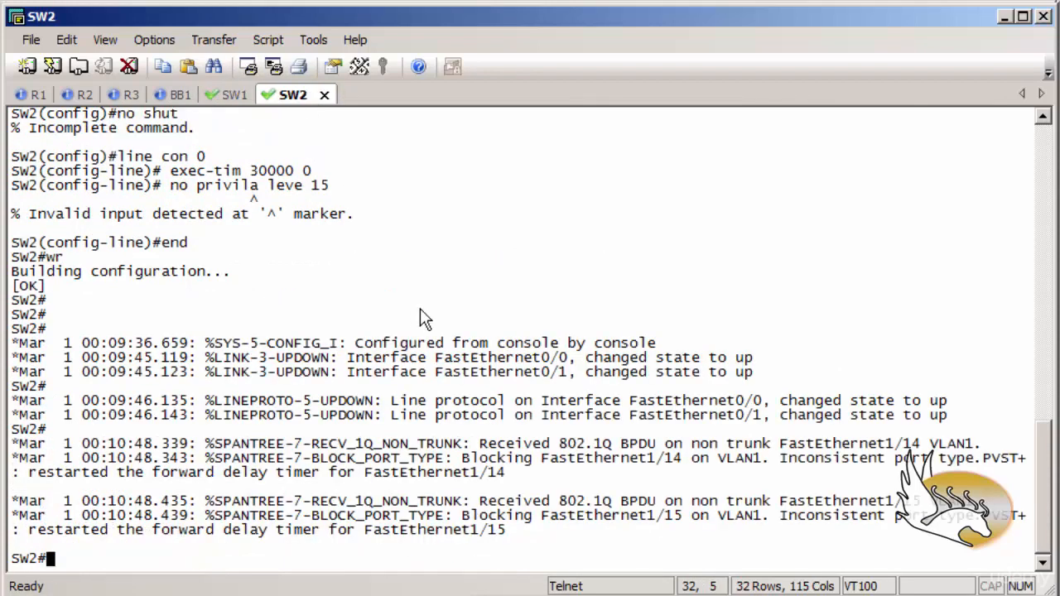
type("conf t")
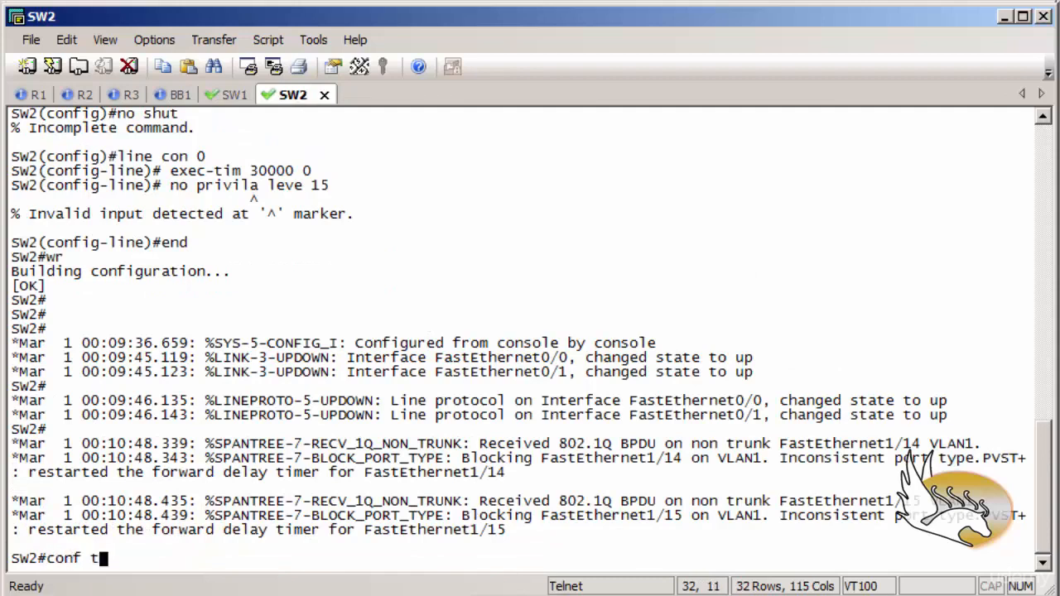
key("Return")
type("int f1/14 - 15")
key("Return")
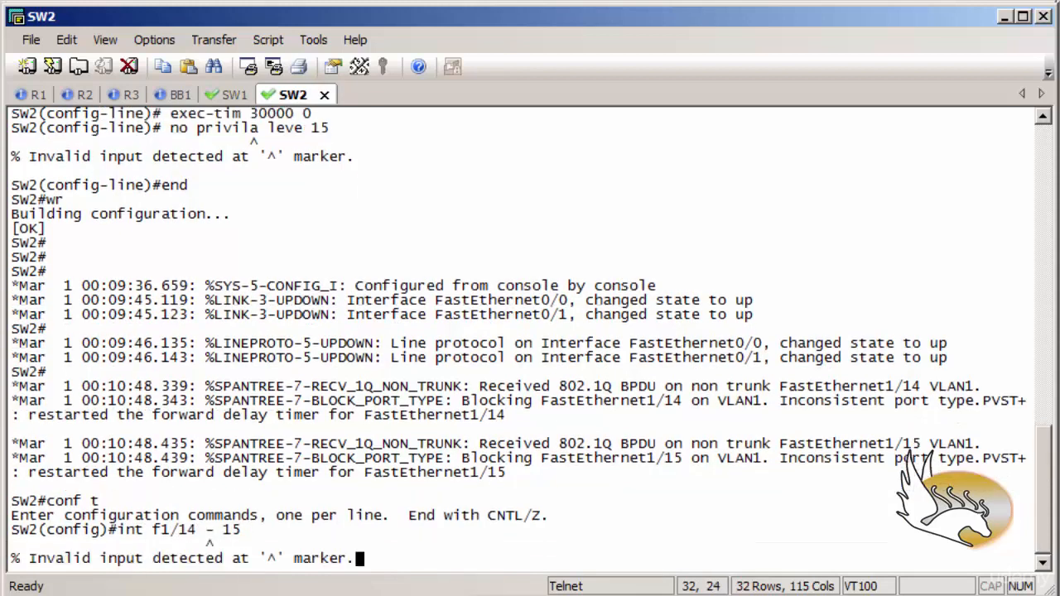
- Correct the recalled SW2 command to int range f1/14 - 15 and run it
key("Up")
key("Left")
key("Left")
key("Left")
key("Left")
key("Left")
key("Left")
key("Left")
key("Left")
key("Left")
key("Left")
type("range")
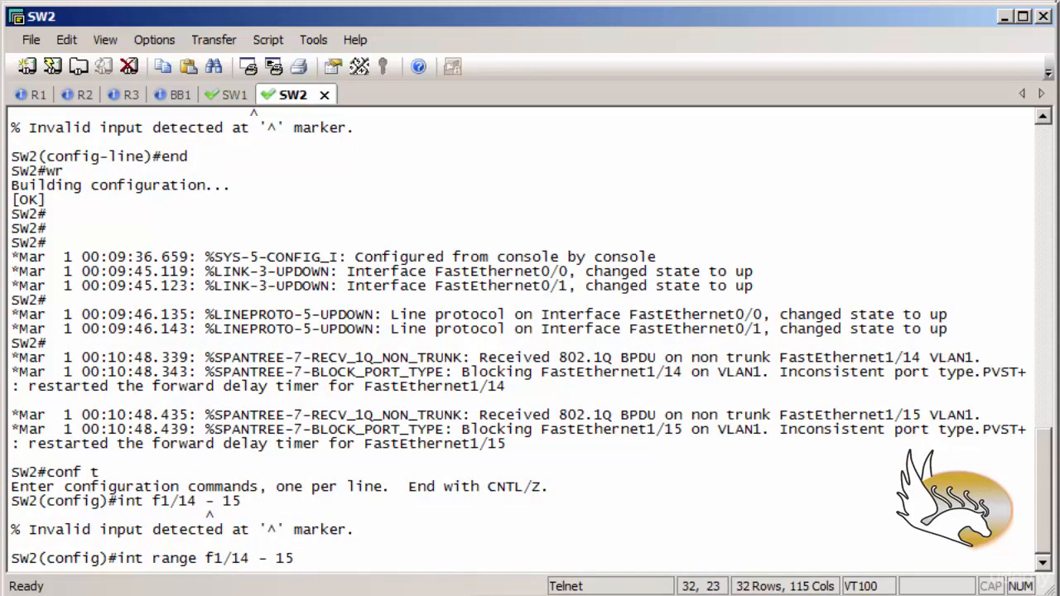
key("Return")
- Apply the copied commands swit, swit trunk encap dot1q and swit mode trunk to SW2's selected ports
type("swit")
key("Return")
type("swit trunk encap dot1q")
key("Return")
type("swit mode trunk")
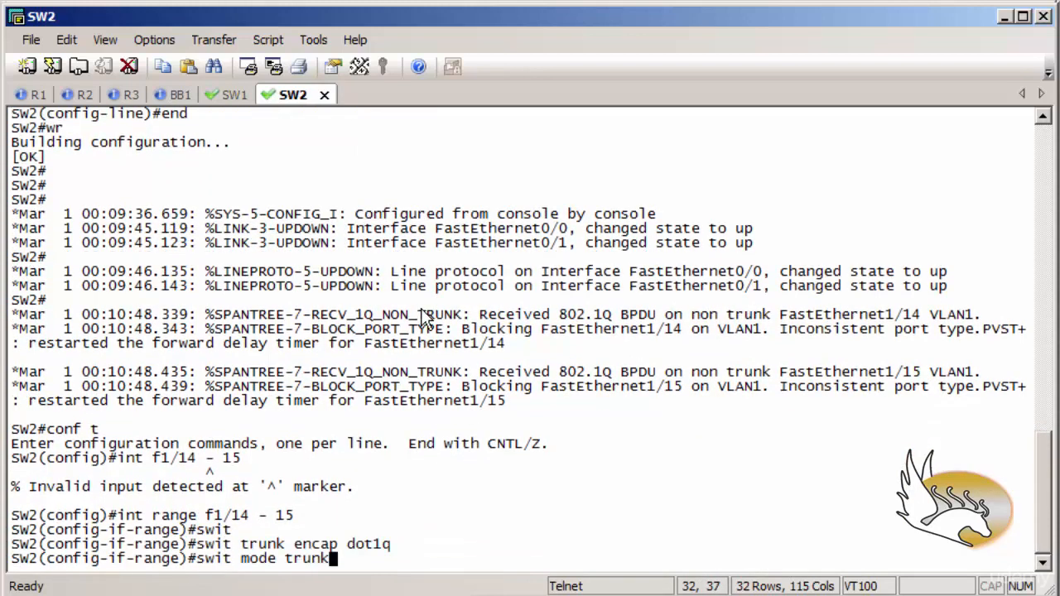
key("Return")
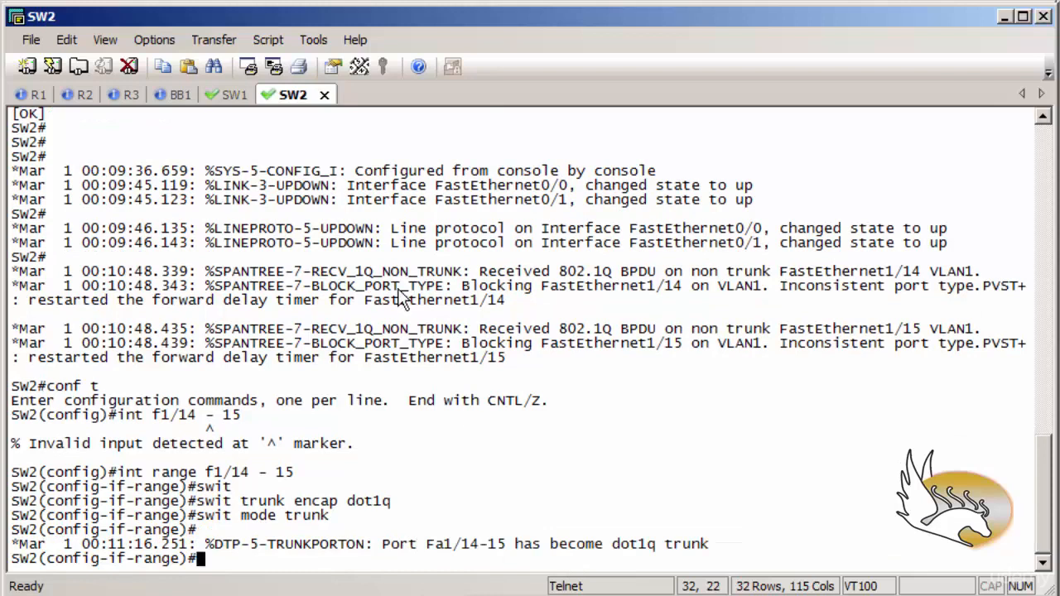
- Check the trunk status on SW1 from configuration mode with do sh int trunk
left_click(226, 96)
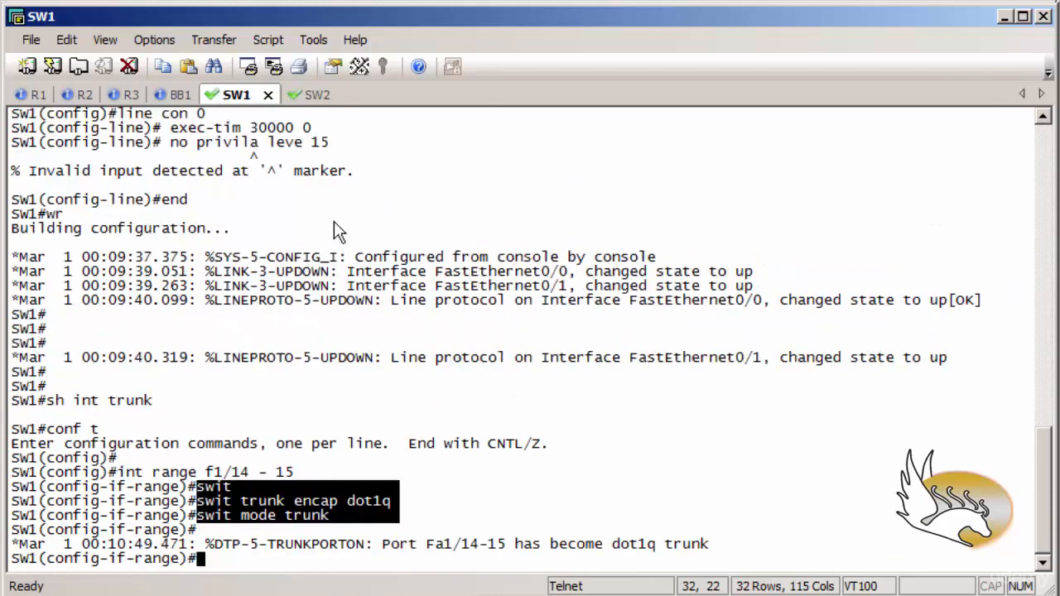
key("Return")
key("Return")
type("do sh i")
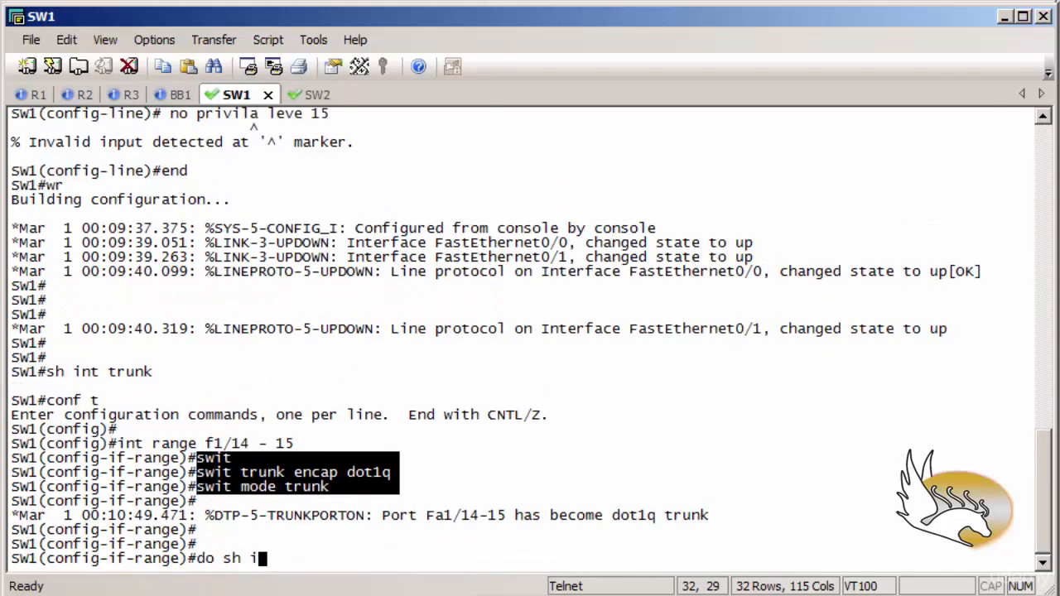
type("nt trunk")
key("Return")
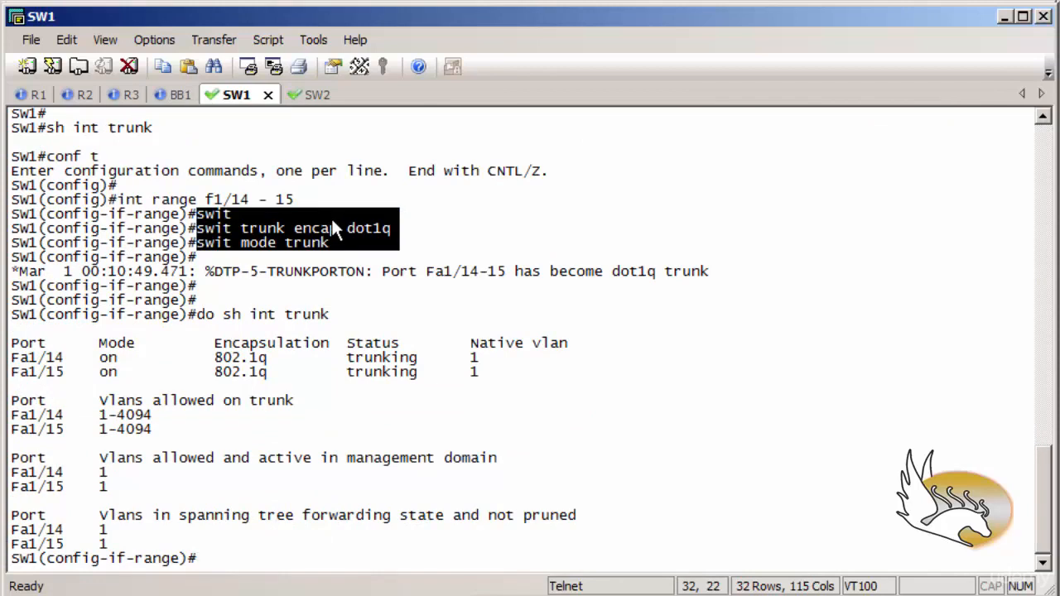
- Create VLANs 16, 36, 12 and 25 on SW1, consulting the topology diagram for the numbers, and exit VLAN configuration
type("vlan")
key("alt+Tab")
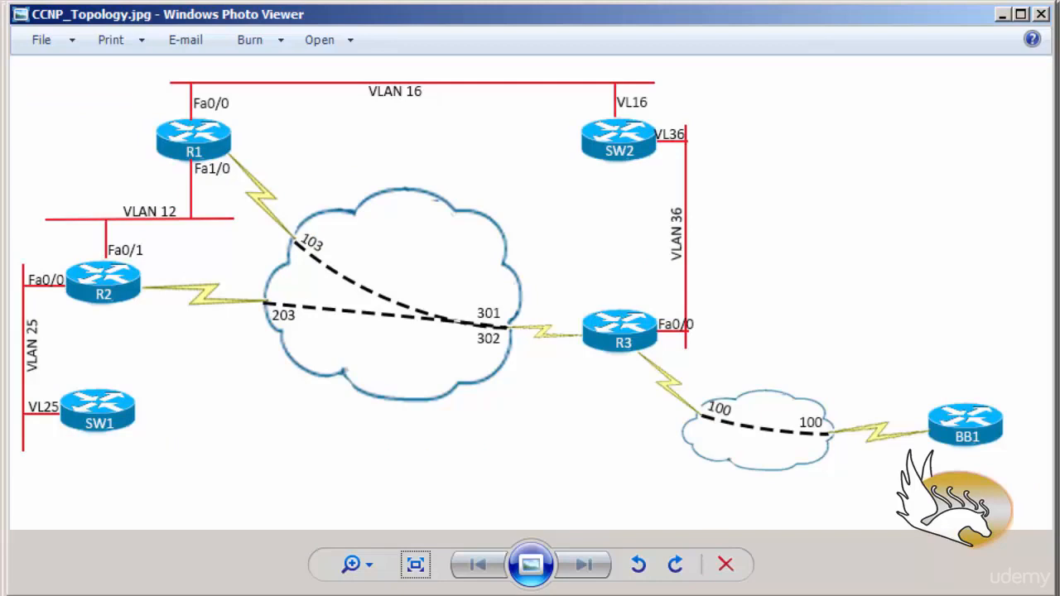
key("alt+Tab")
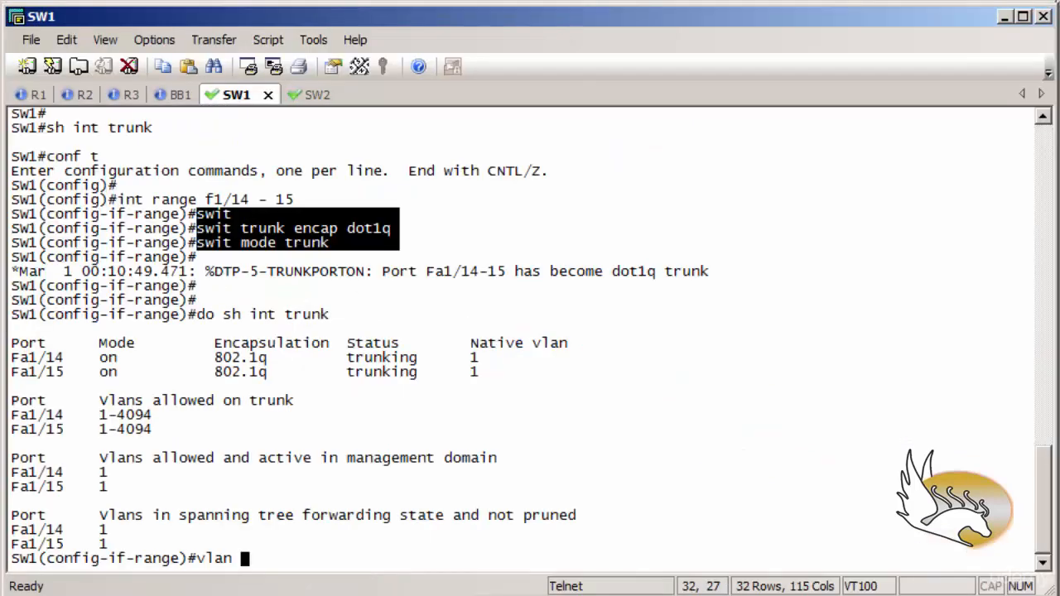
type("16,36,")
key("alt+Tab")
key("alt+Tab")
type("12,25")
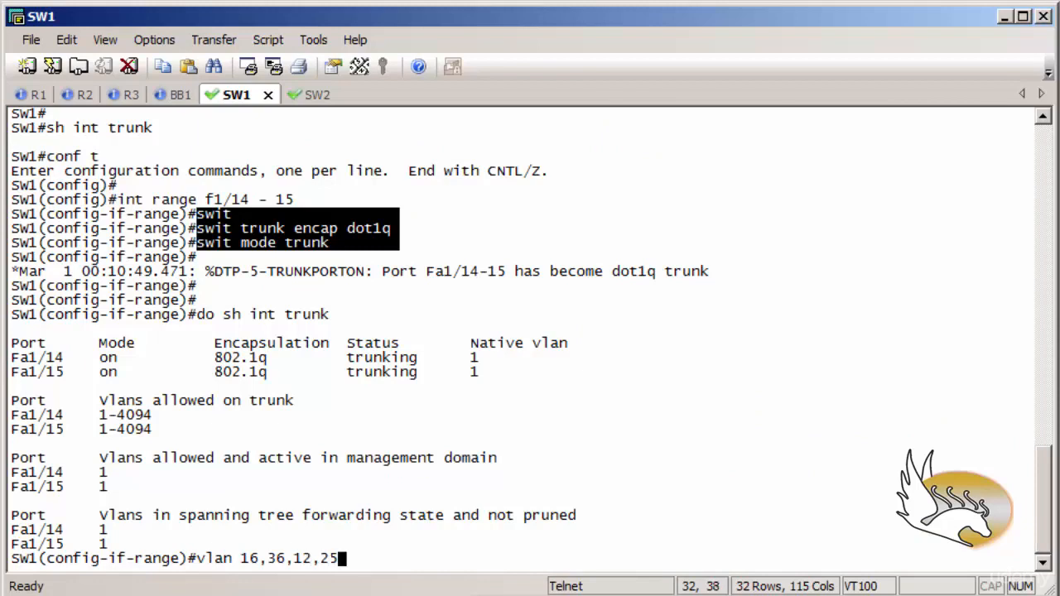
key("Return")
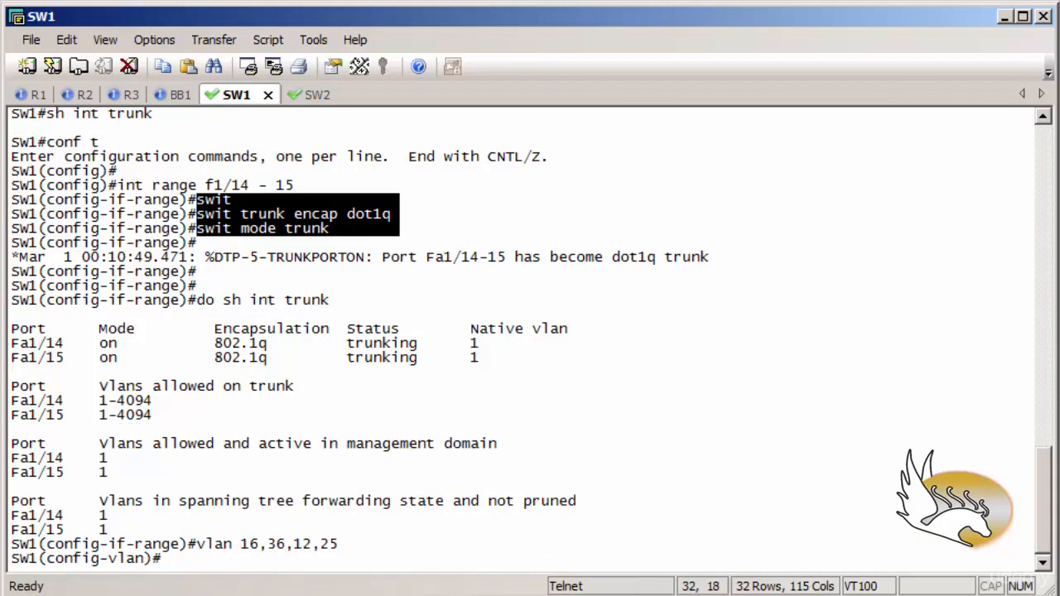
type("exi")
key("Return")
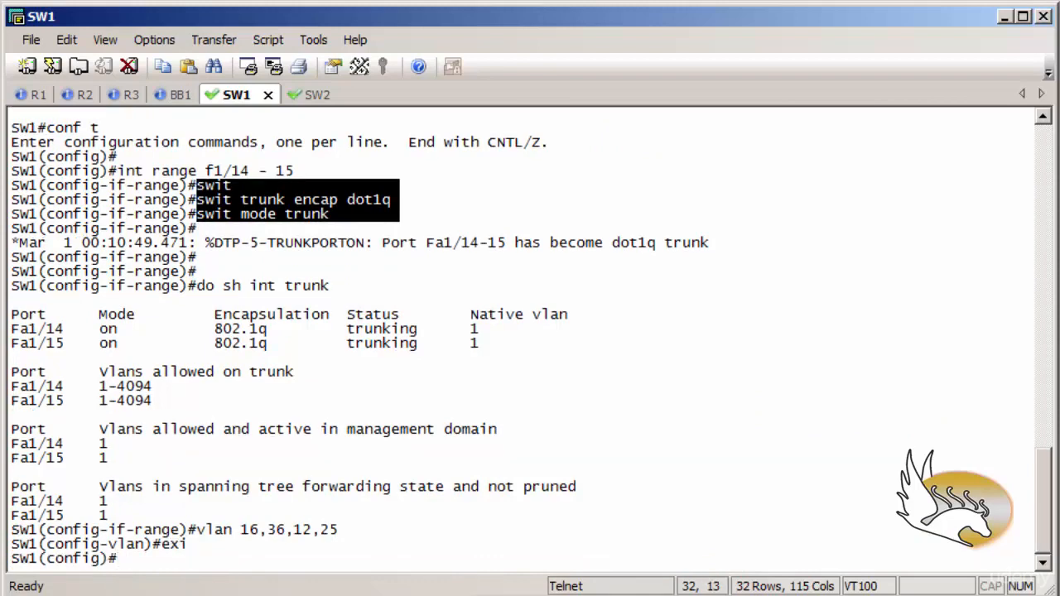
key("Return")
key("Return")
key("Return")
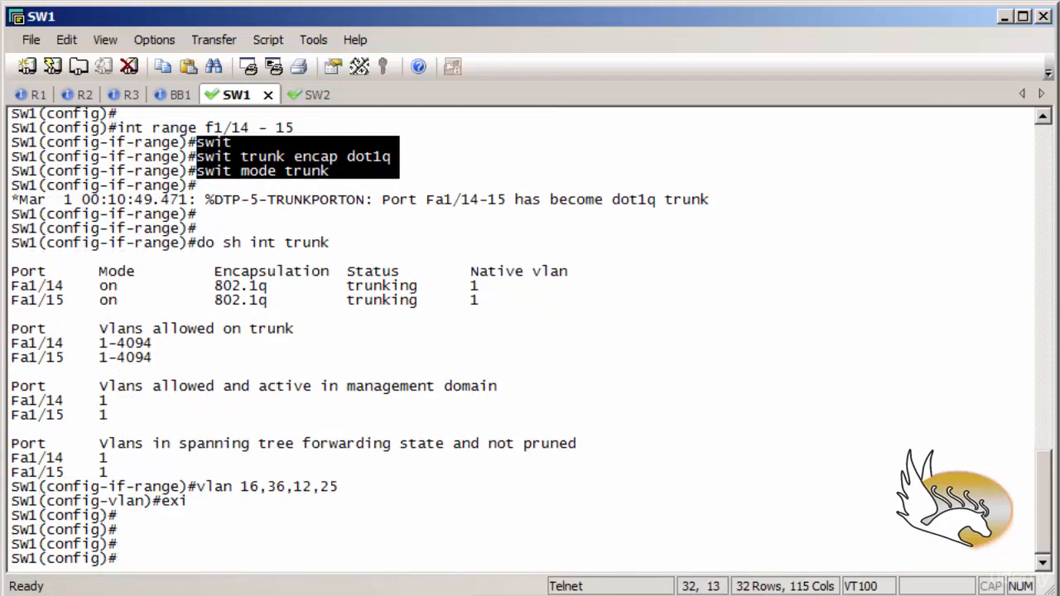
- Display the VLAN summary on SW1 with do sh vlan-s bri
type("do sh vlan-s")
type("bi")
key("BackSpace")
type("ri")
key("Return")
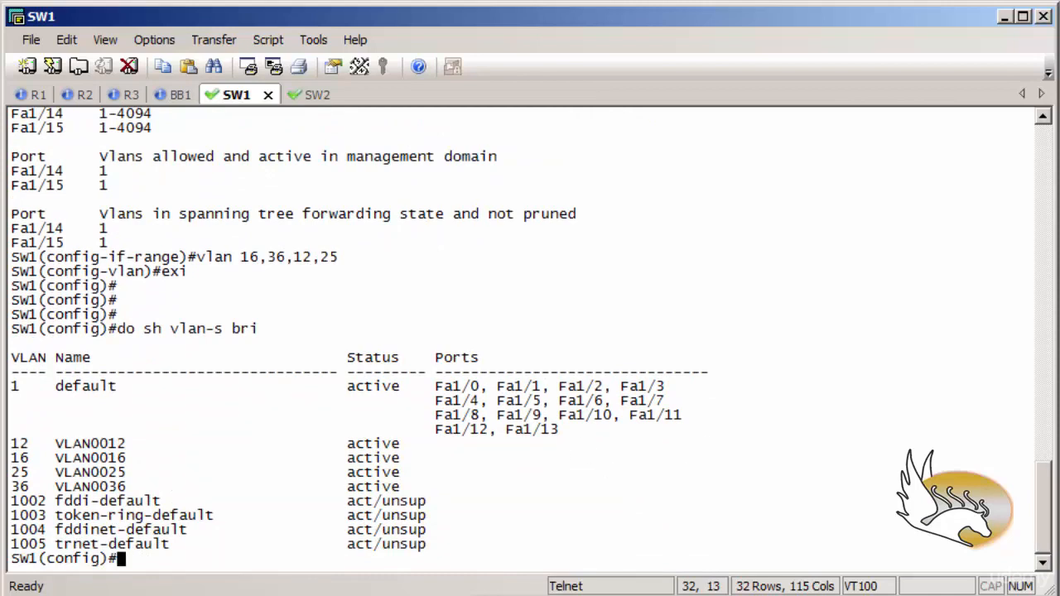
key("Return")
key("Return")
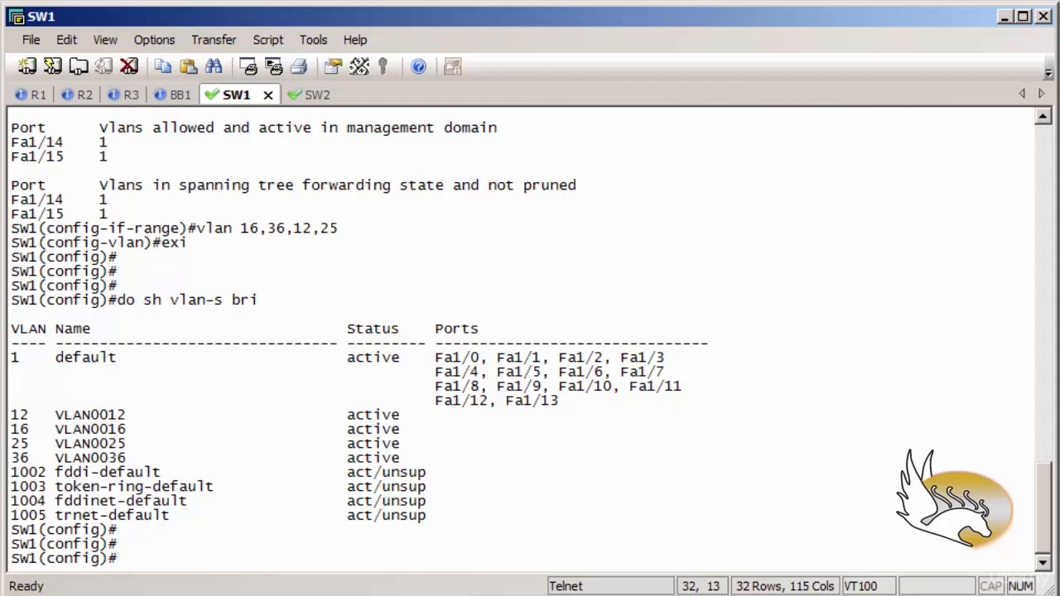
- Display SW1's VTP status with do sh vtp status and highlight the VTP Domain Name line
type("do sh vtp status")
key("Return")
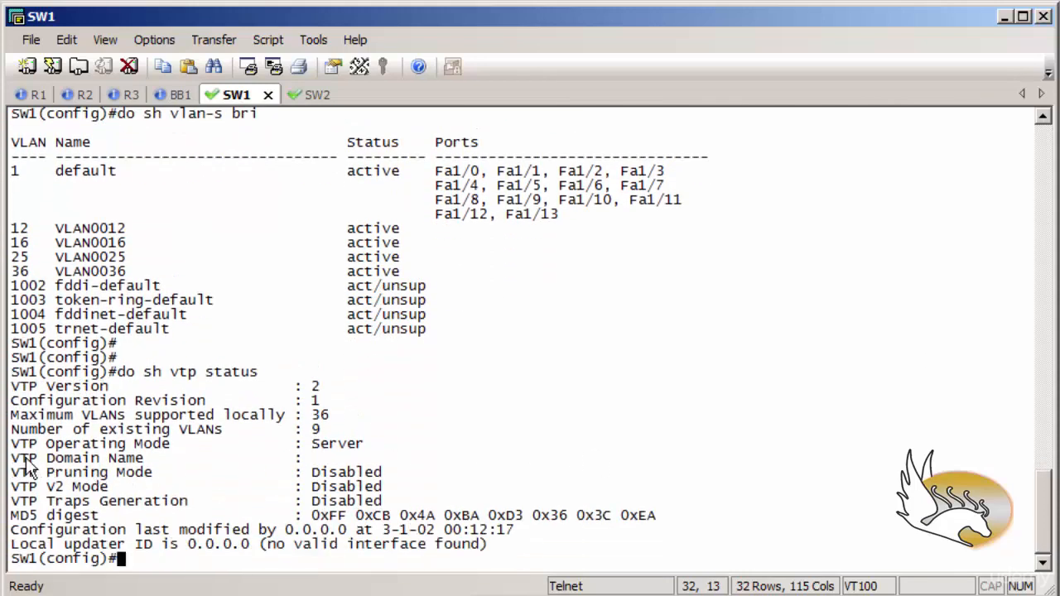
left_click_drag(12, 460, 365, 466)
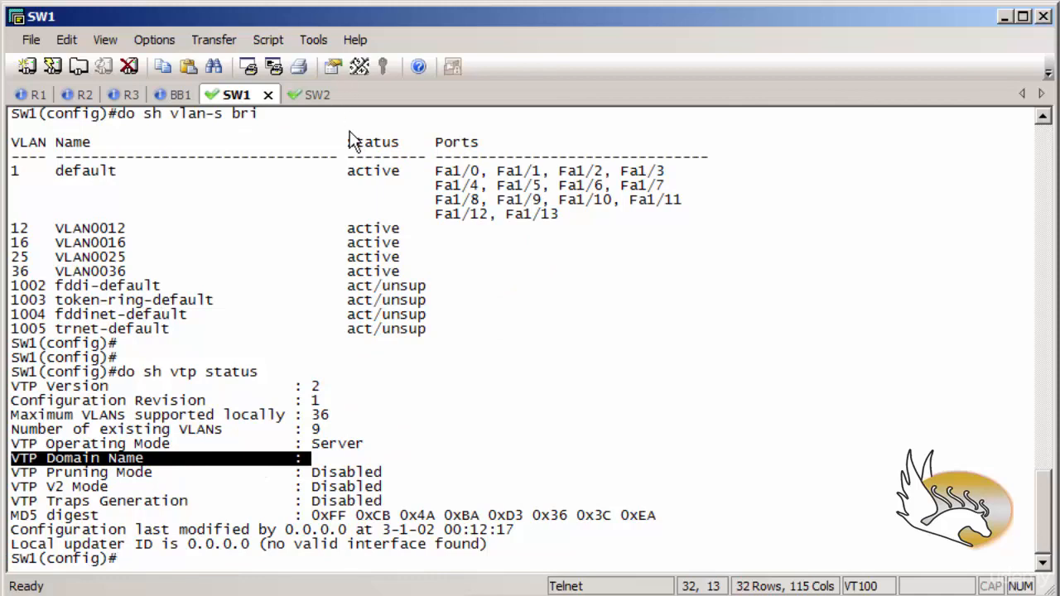
key("Return")
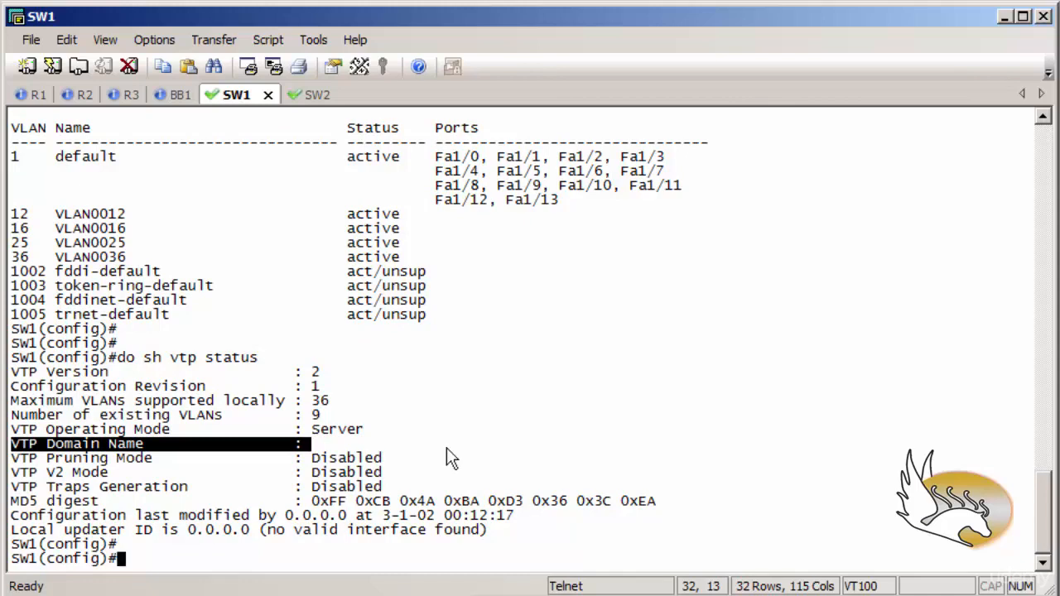
- Set the VTP domain on SW1 to CCNP_LABS
type("vtp domain ")
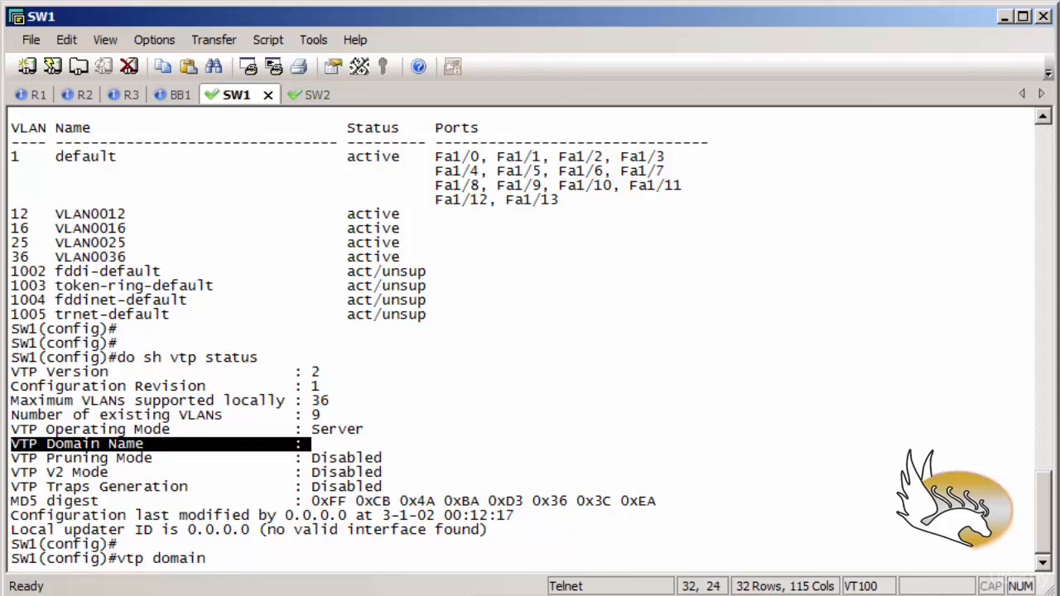
type("CCNP_LABS")
key("Return")
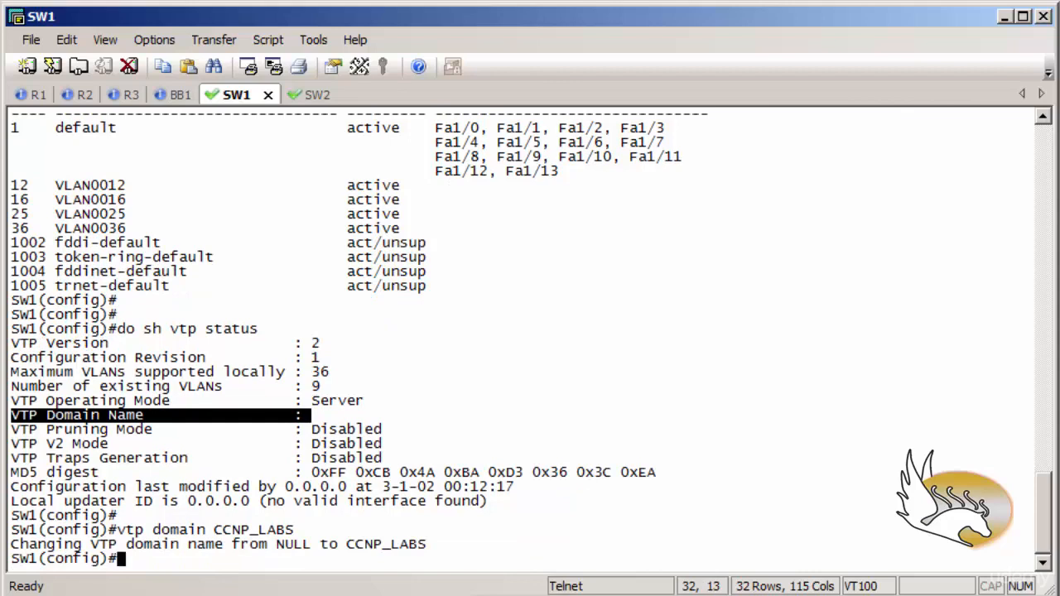
- Display the VLAN summary on SW2 with do sh vlan-s bri to check the VLAN propagation
left_click(308, 94)
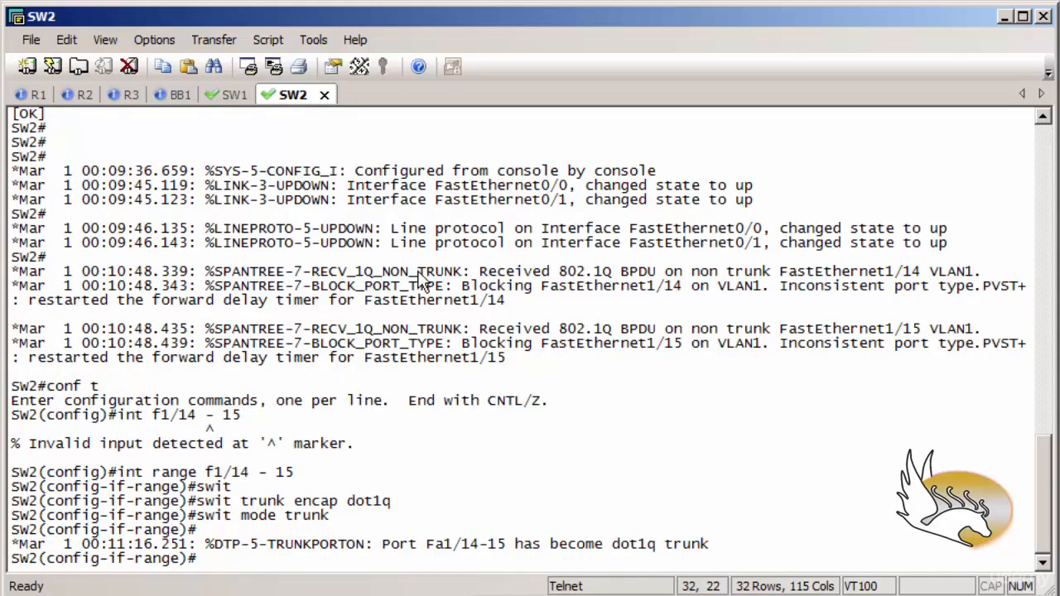
key("Return")
key("Return")
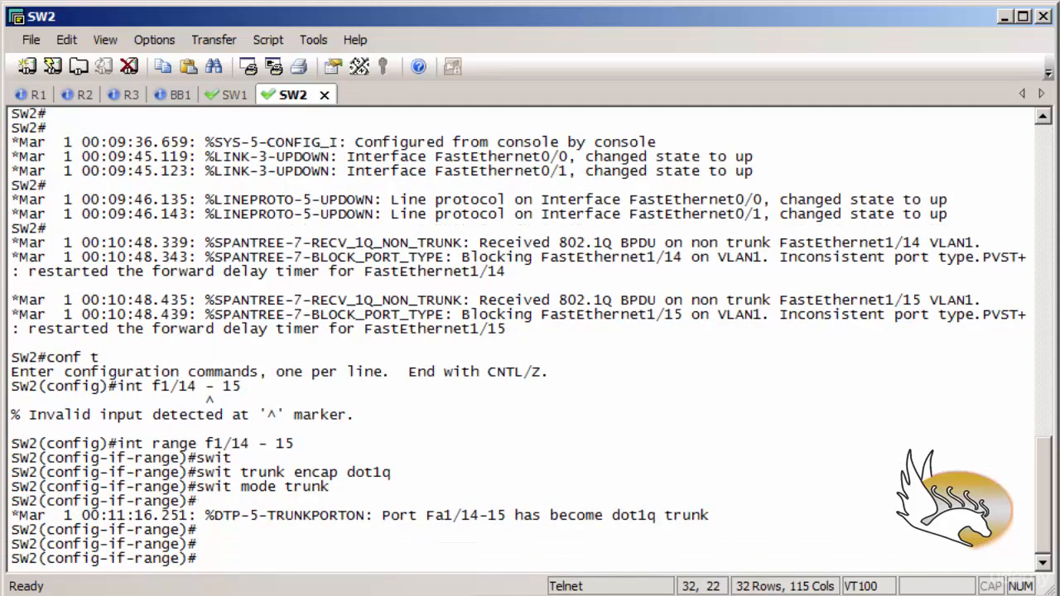
type("do sh vlan-s bri")
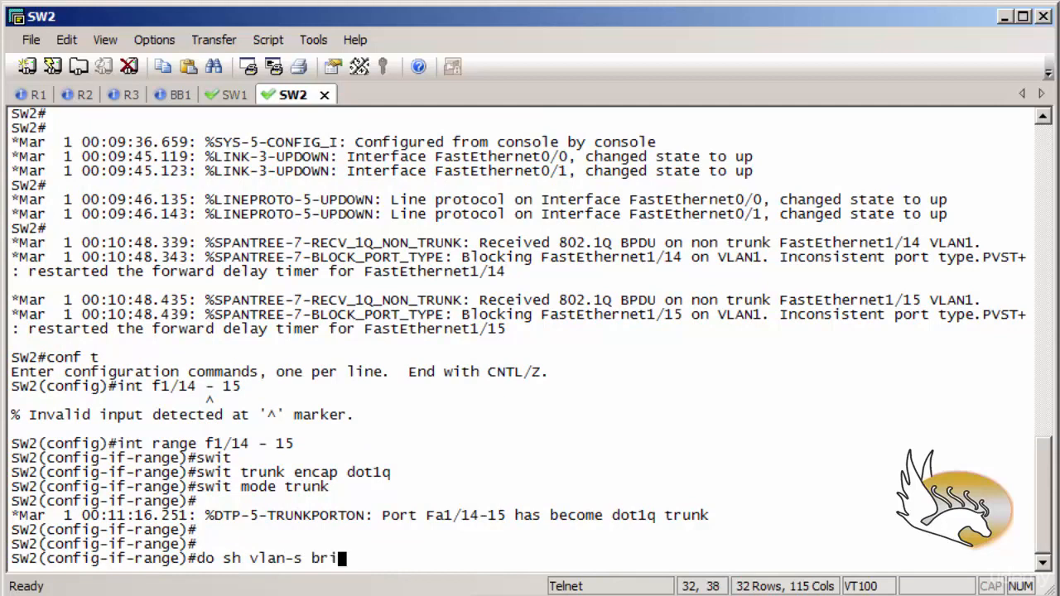
key("Return")
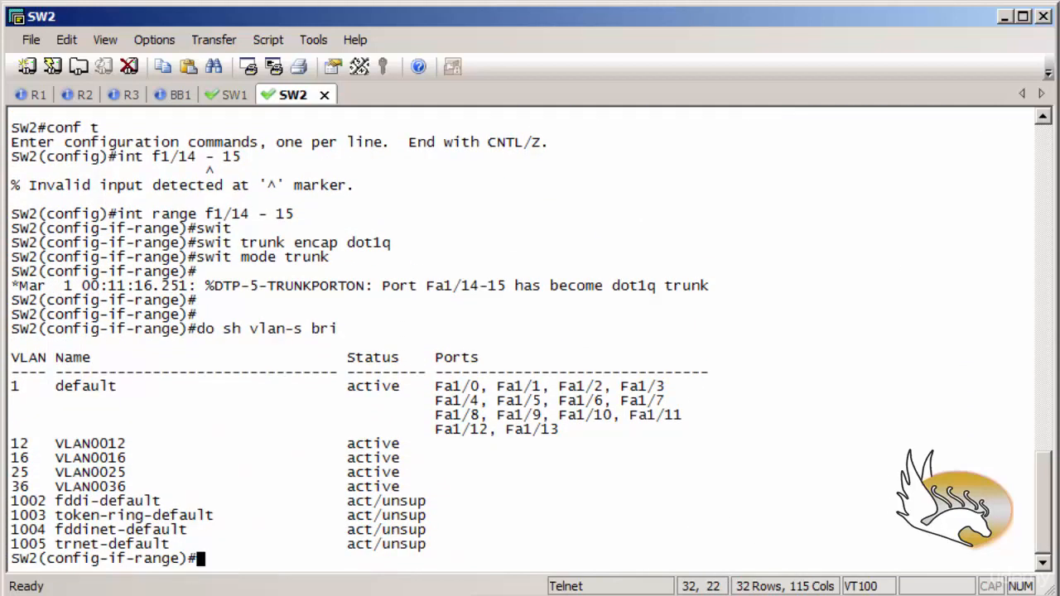